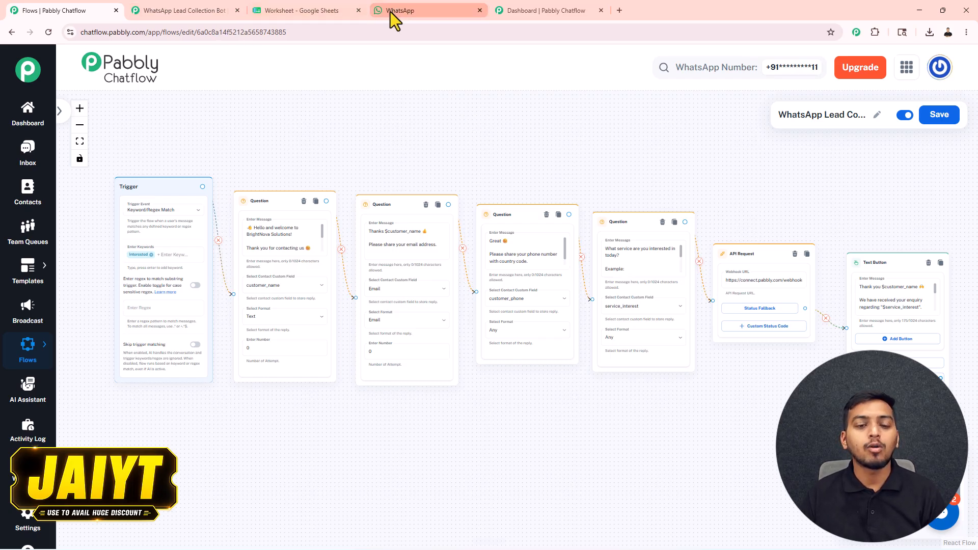
# Switch to the WhatsApp Web tab to test the lead-collection chatbot
pyautogui.click(391, 11)
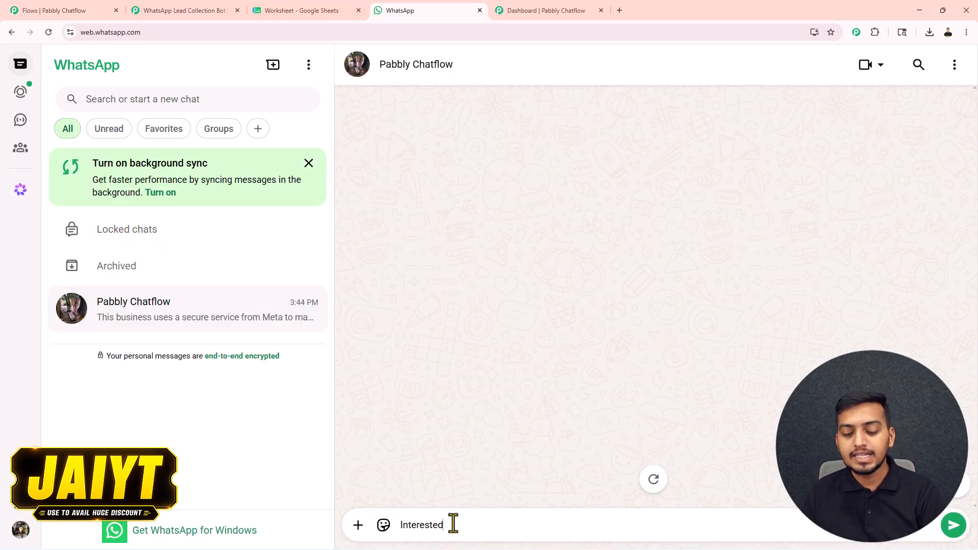
# Send 'Interested' to trigger the chatbot, glancing at the lead sheet before returning
pyautogui.press('Return')
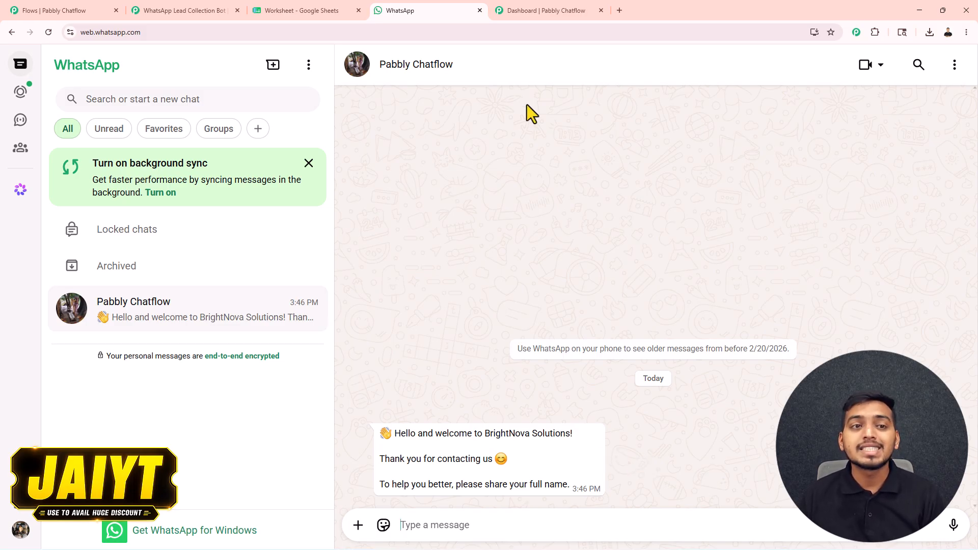
pyautogui.click(280, 9)
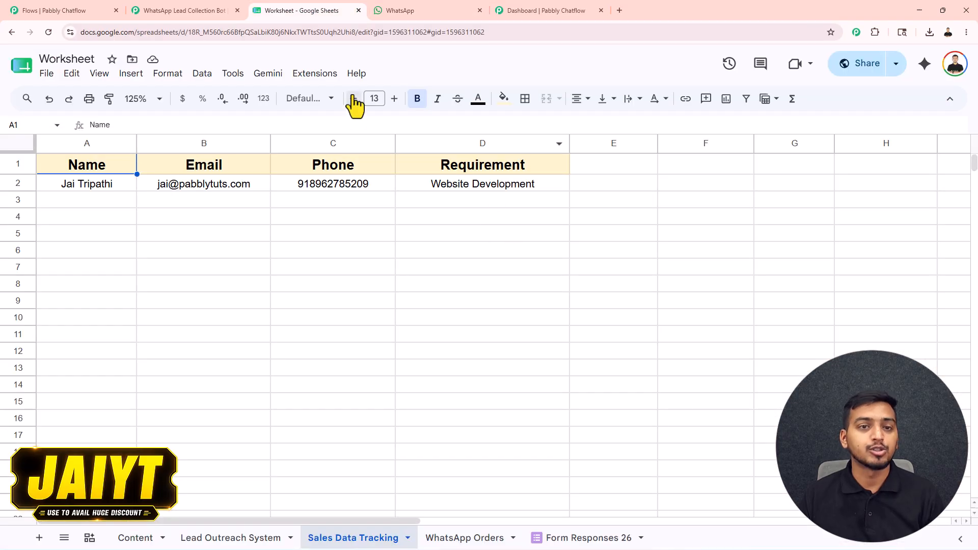
pyautogui.click(409, 7)
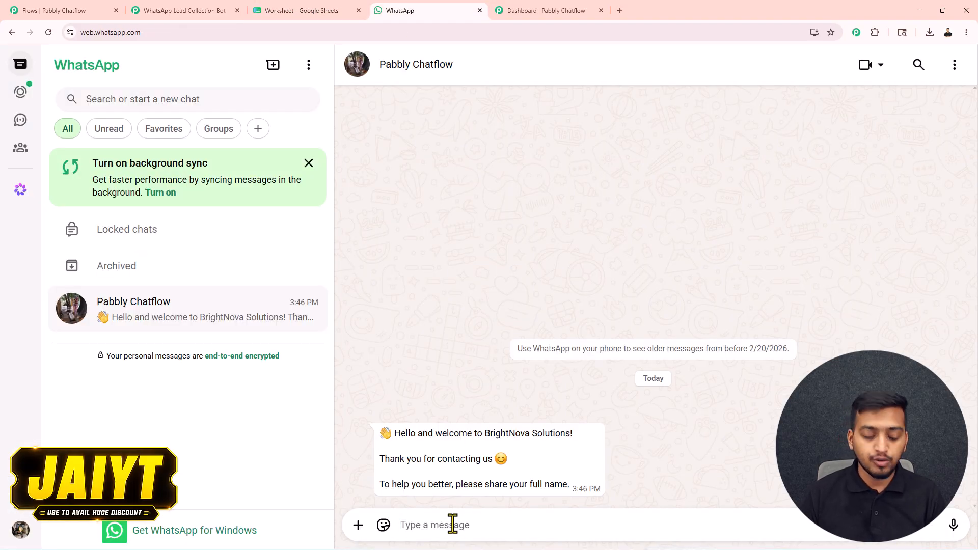
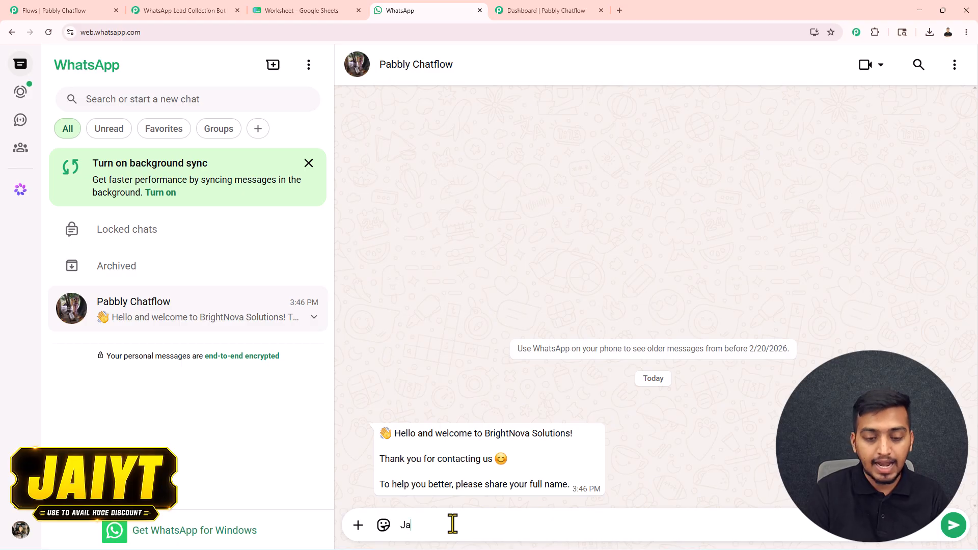
# Reply to the bot with the lead's full name, then their pasted email address
pyautogui.press('Return')
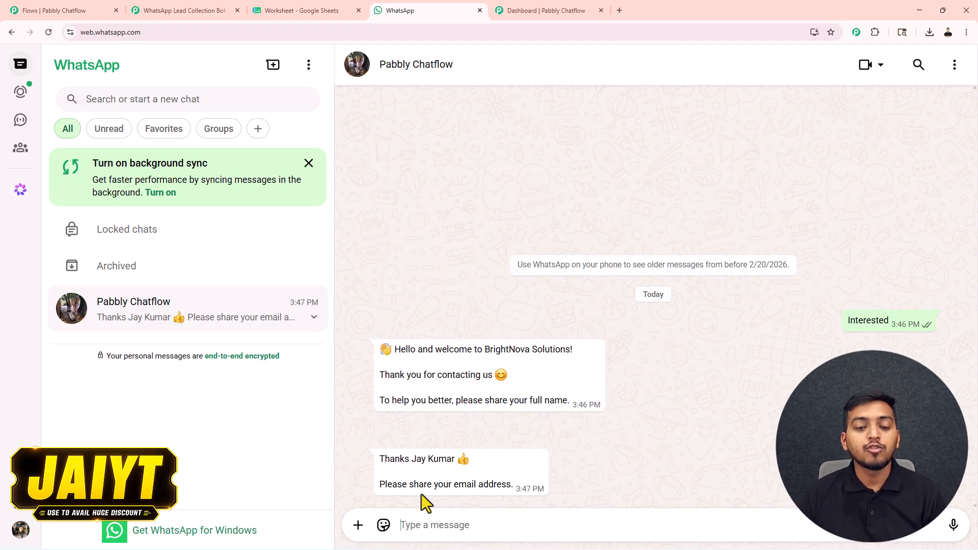
pyautogui.hotkey('ctrl', 'v')
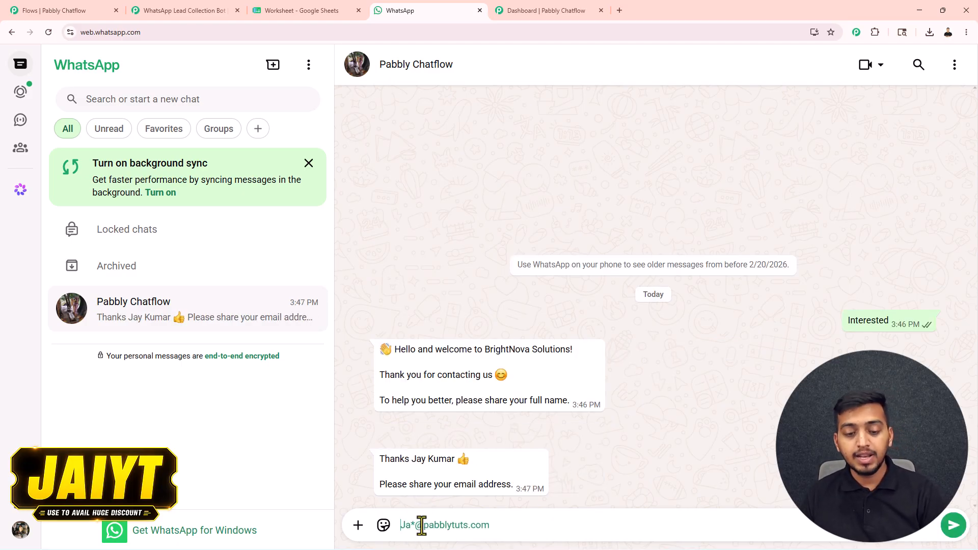
pyautogui.press('Return')
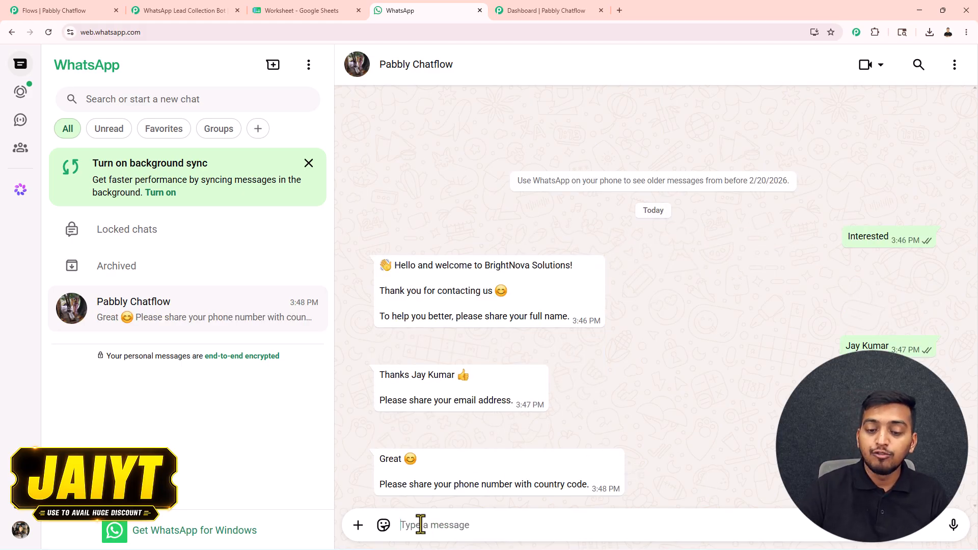
# Send the lead's phone number with the +91 country code
pyautogui.write('+9')
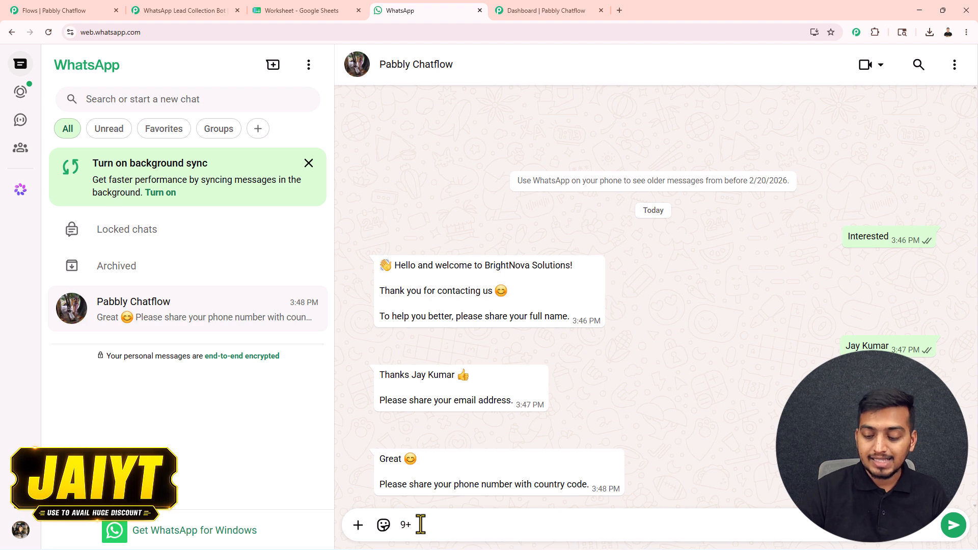
pyautogui.press('BackSpace')
pyautogui.press('Right')
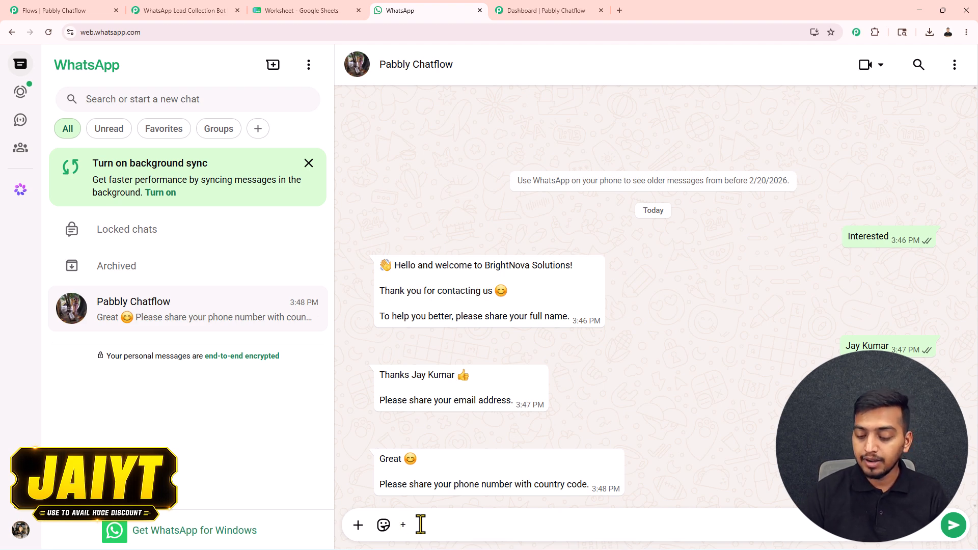
pyautogui.write('91')
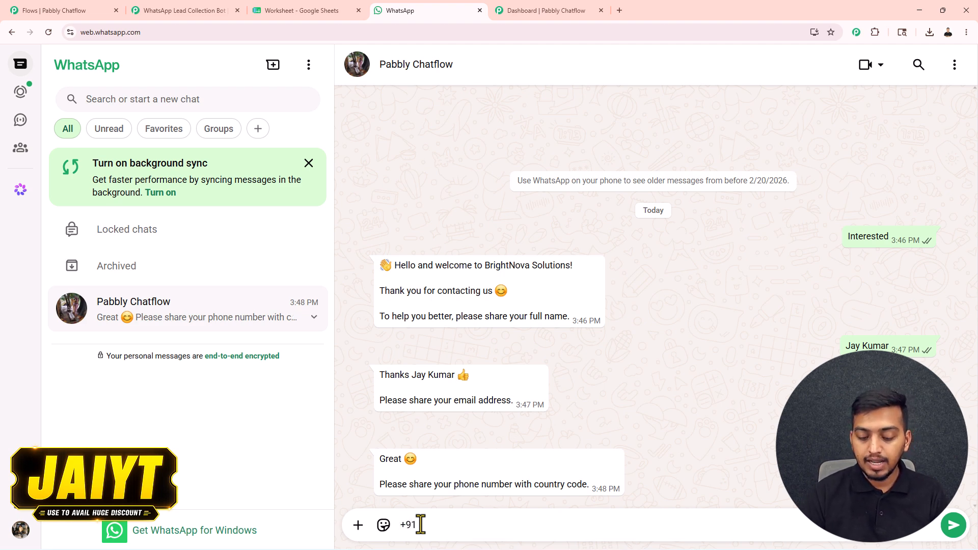
pyautogui.write(' 9999999999')
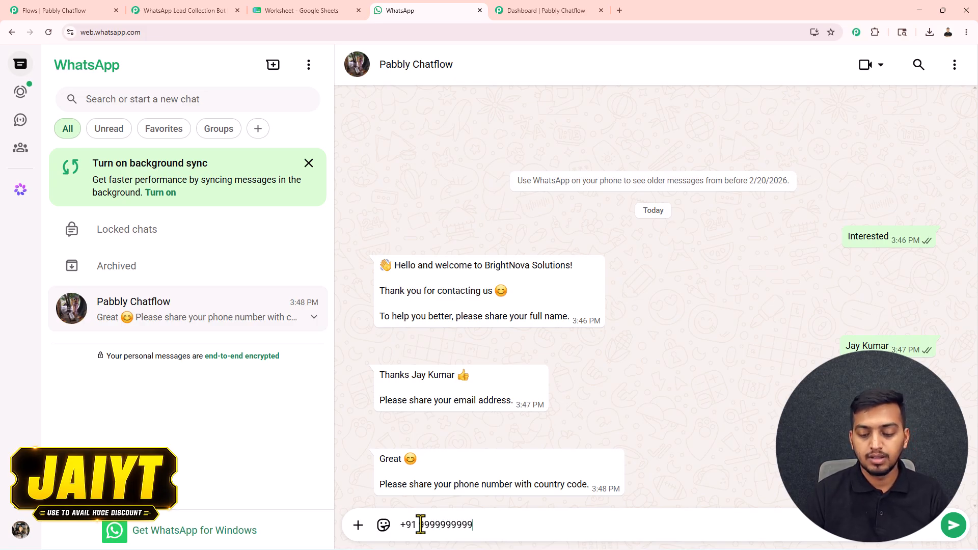
pyautogui.press('Return')
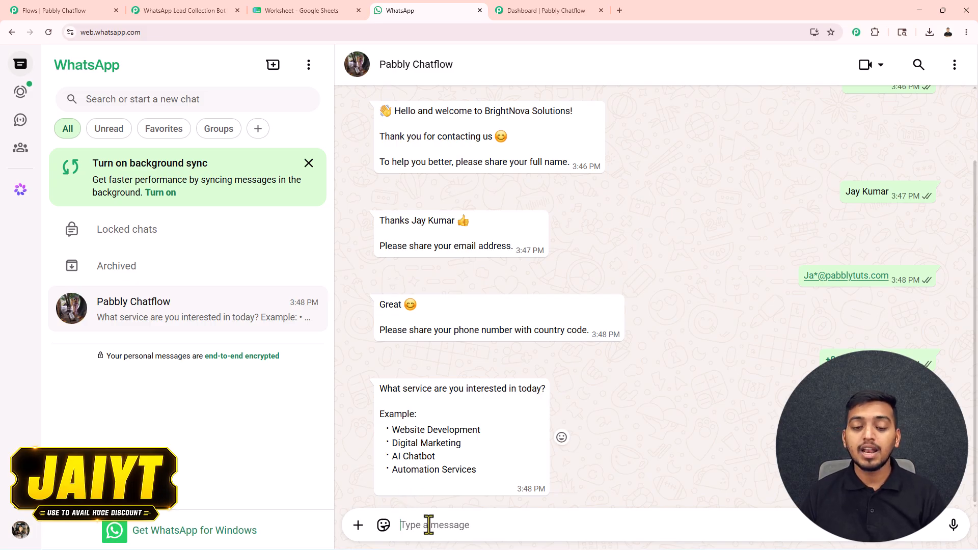
# Send 'Digital Marketing' as the service and highlight it in the bot's thank-you
pyautogui.write('Digital Marketing')
pyautogui.press('Return')
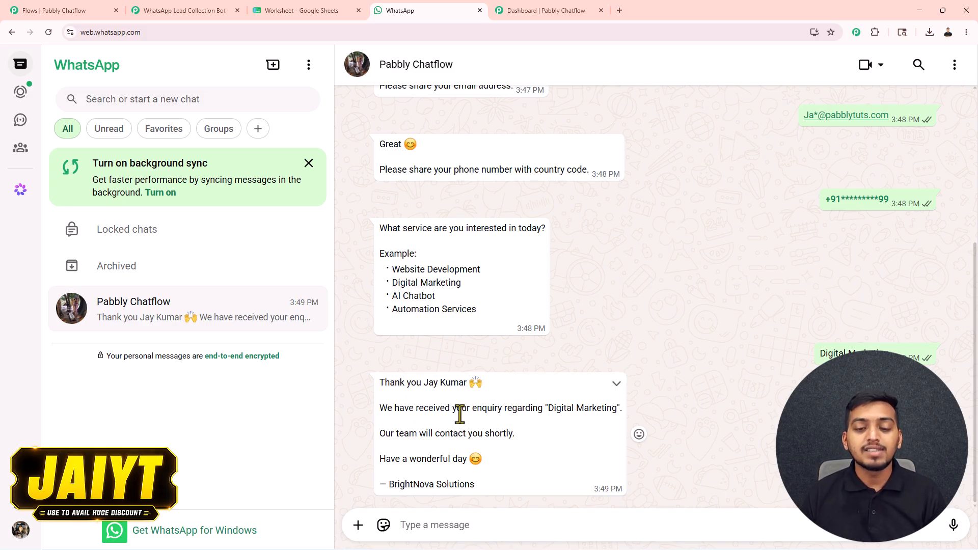
pyautogui.moveTo(546, 409); pyautogui.dragTo(601, 410)
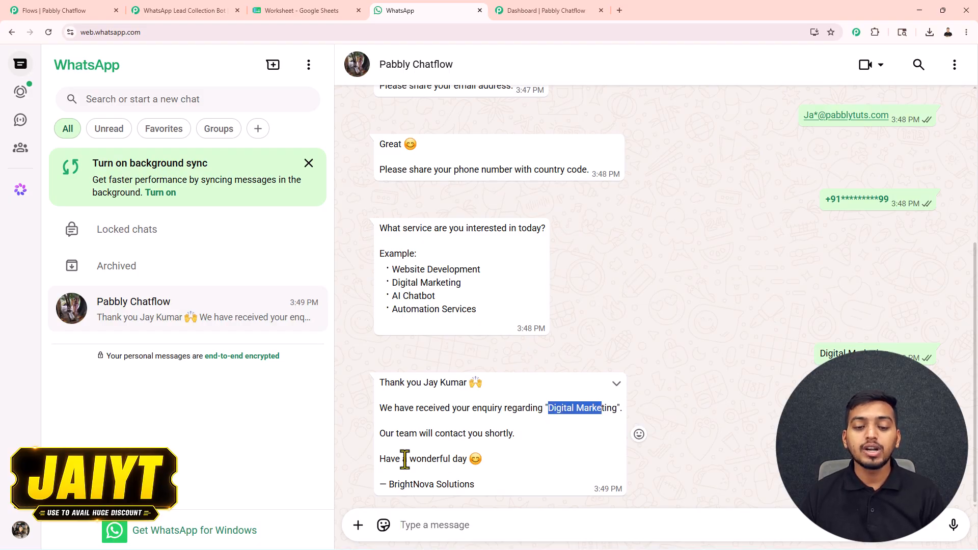
pyautogui.click(478, 488)
# Highlight the company sign-off, customer name and chosen service in the confirmation message
pyautogui.moveTo(478, 486); pyautogui.dragTo(392, 490)
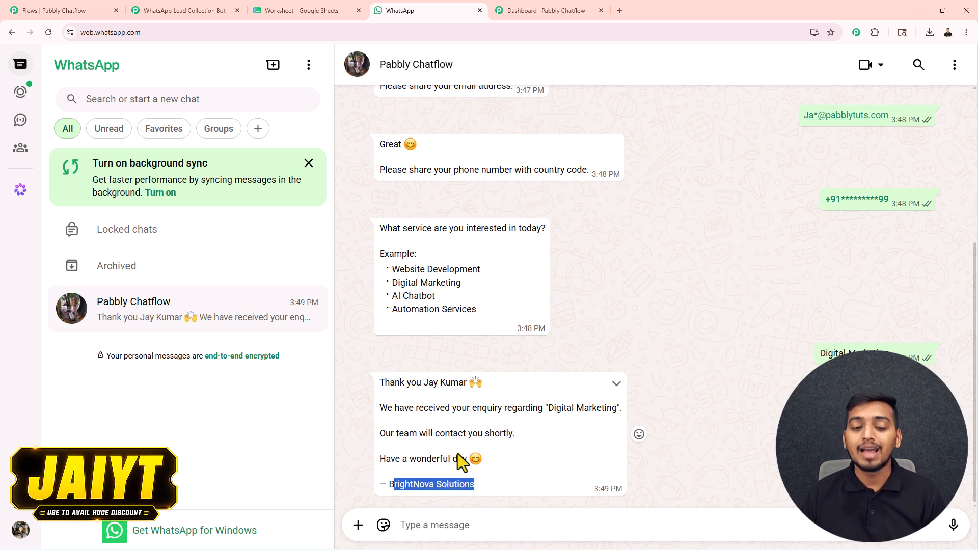
pyautogui.moveTo(424, 385); pyautogui.dragTo(461, 389)
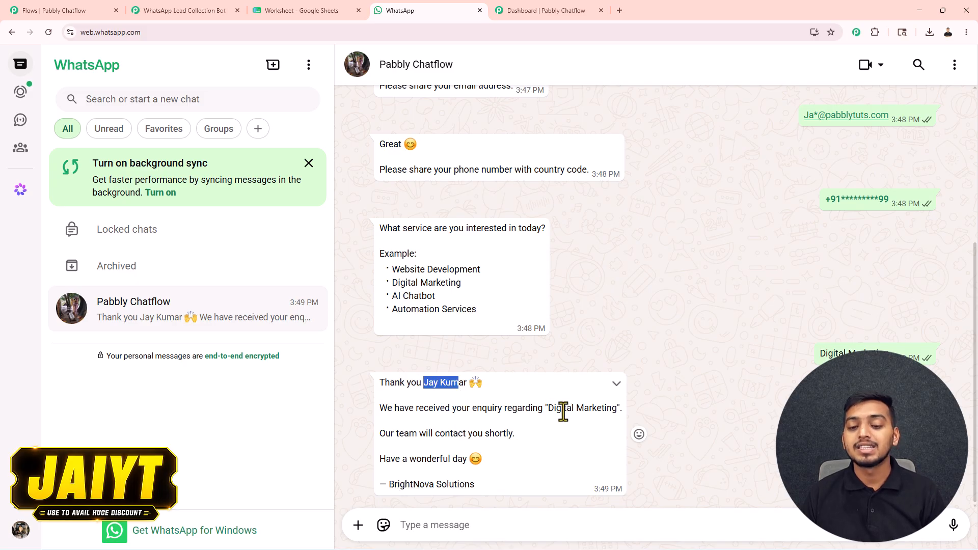
pyautogui.moveTo(546, 407); pyautogui.dragTo(618, 406)
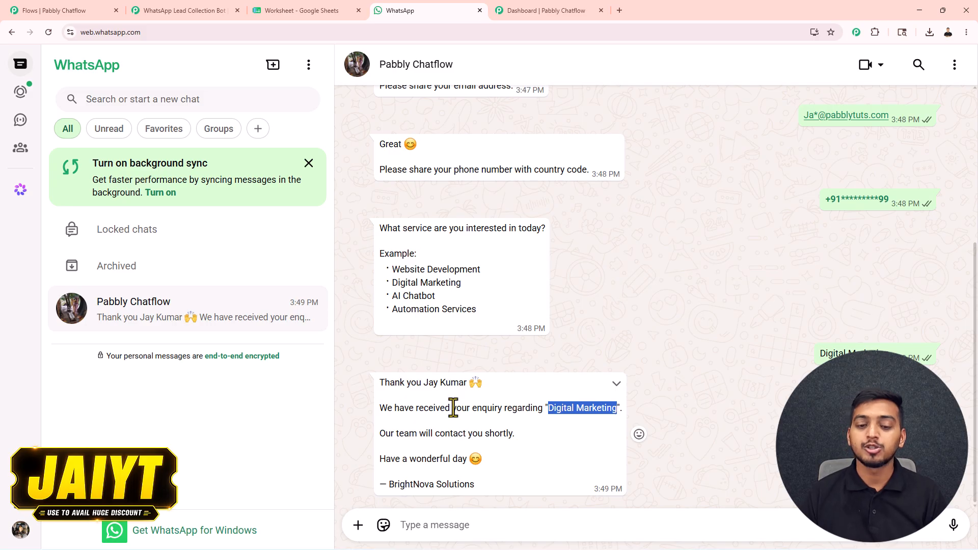
pyautogui.click(719, 340)
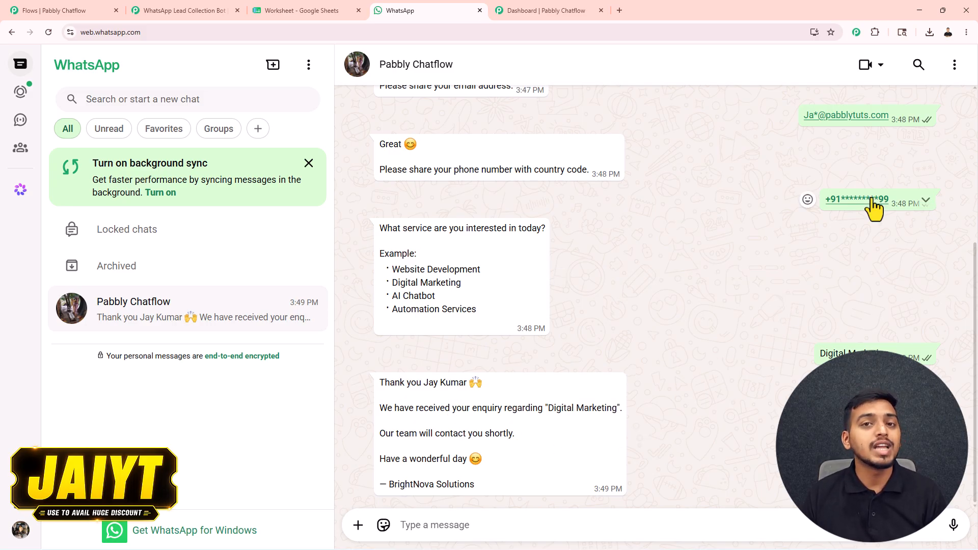
pyautogui.click(323, 11)
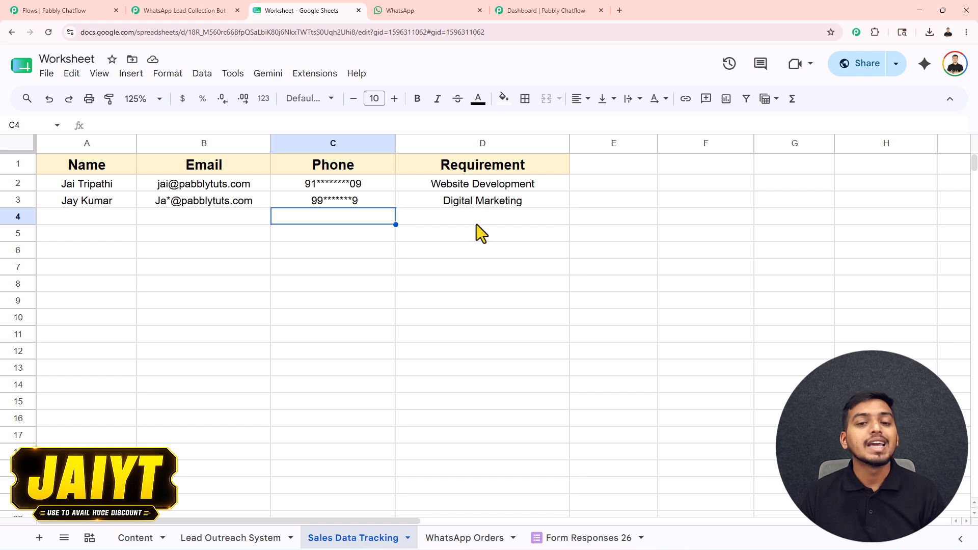
# Return to the Pabbly Chatflow flow editor and nudge the canvas view
pyautogui.click(61, 10)
pyautogui.moveTo(529, 181); pyautogui.dragTo(525, 177)
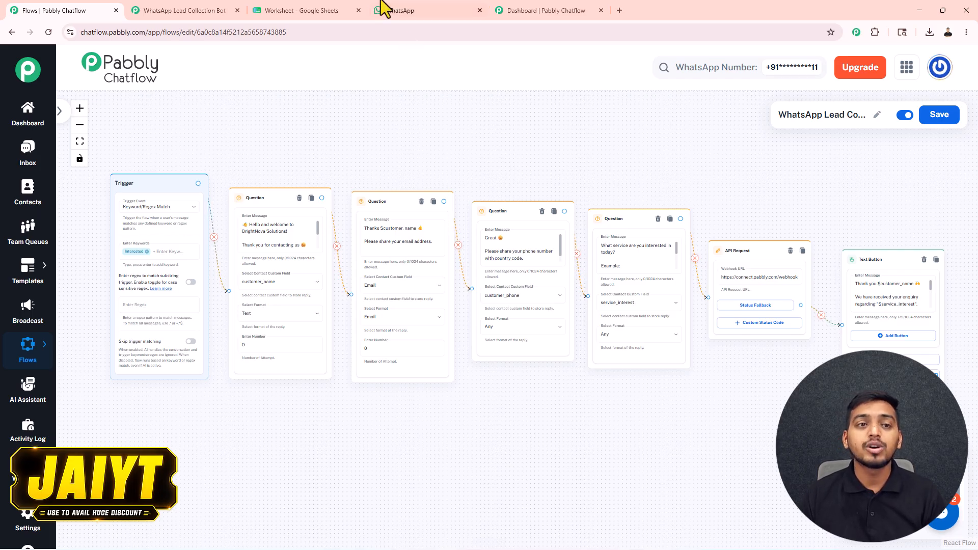
# Review the Google Sheet and Pabbly Connect workflow, then open the Chatflow Dashboard
pyautogui.click(307, 5)
pyautogui.click(196, 10)
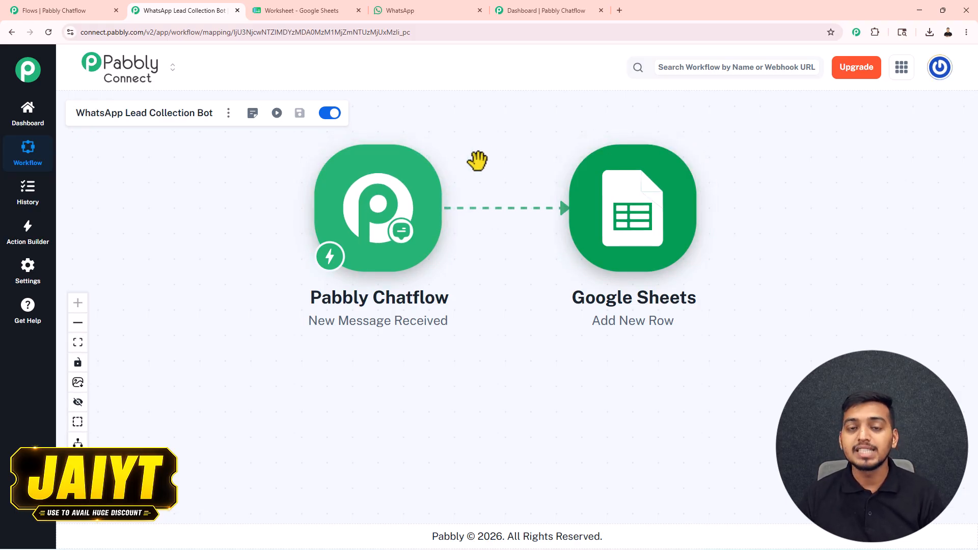
pyautogui.click(97, 11)
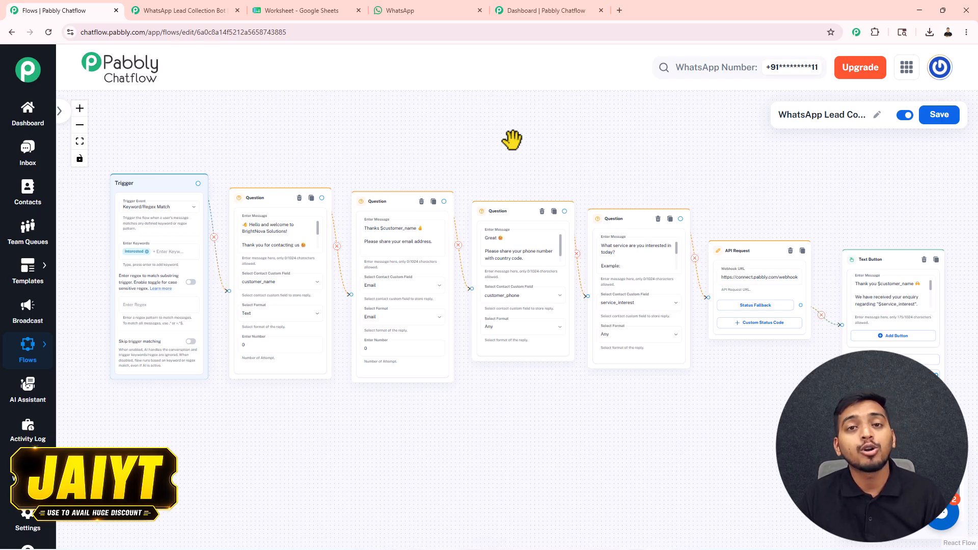
pyautogui.click(530, 7)
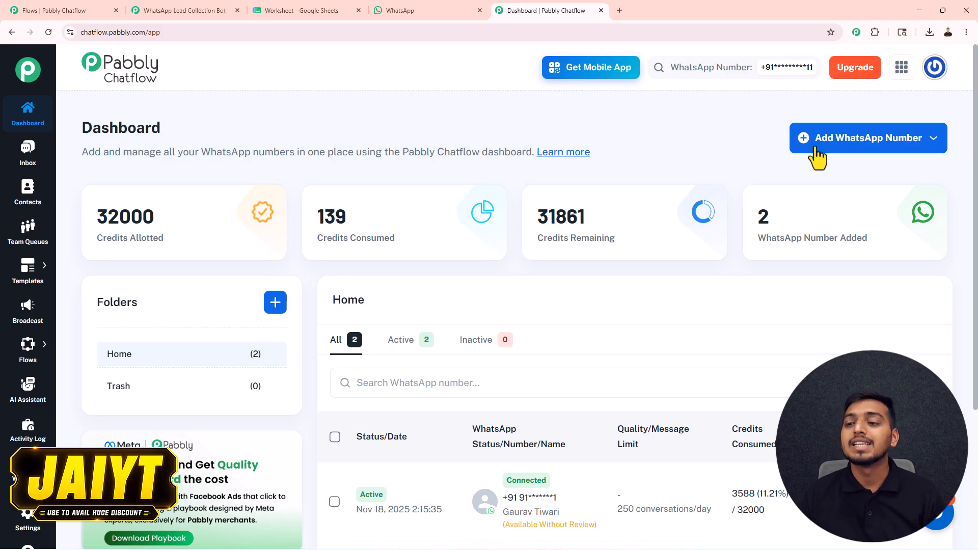
# Go to the Flows list of 249 flows and create a new flow with Add Flow
pyautogui.click(833, 144)
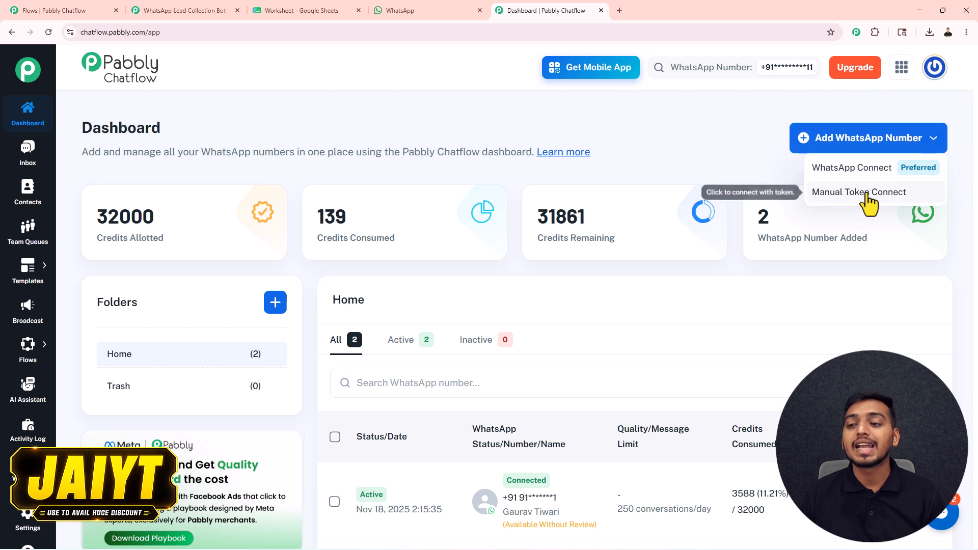
pyautogui.click(687, 152)
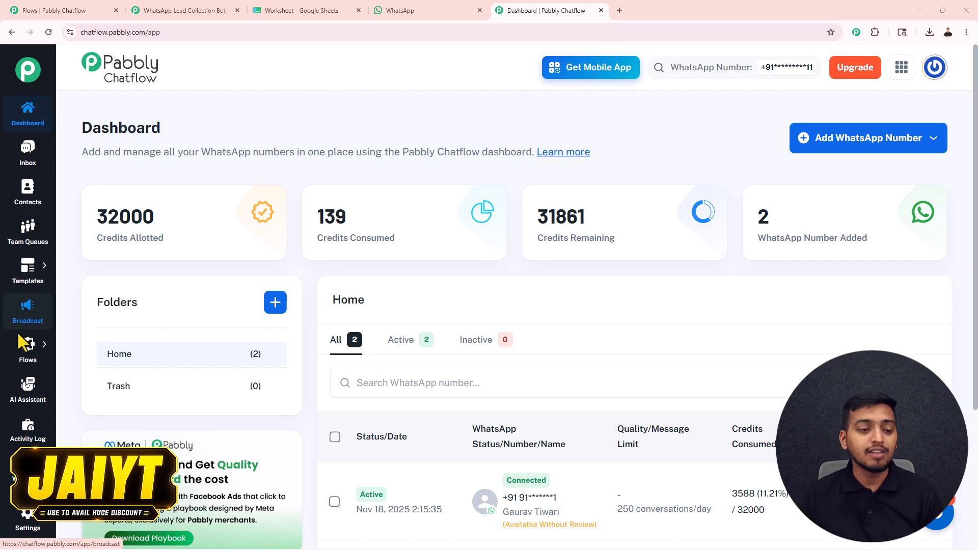
pyautogui.moveTo(23, 345)
pyautogui.click(102, 347)
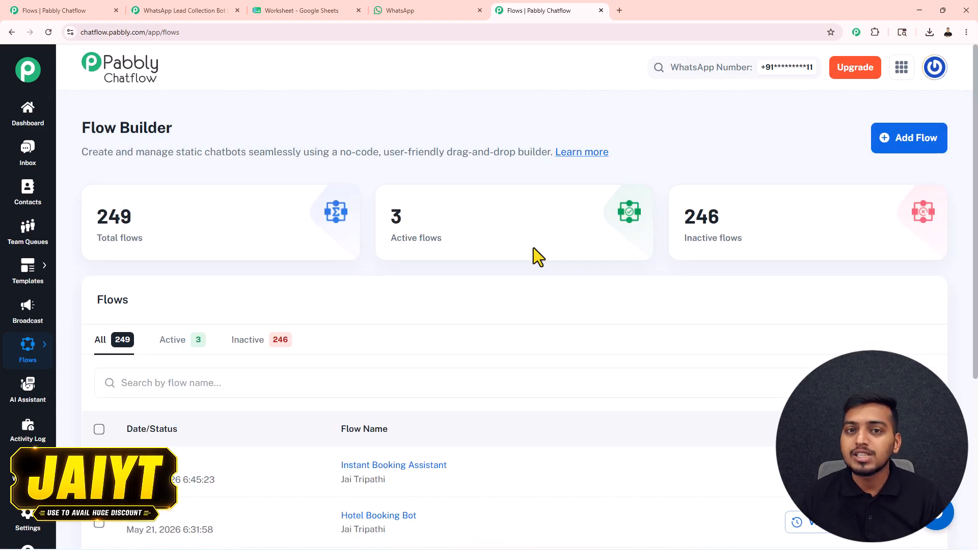
pyautogui.click(917, 148)
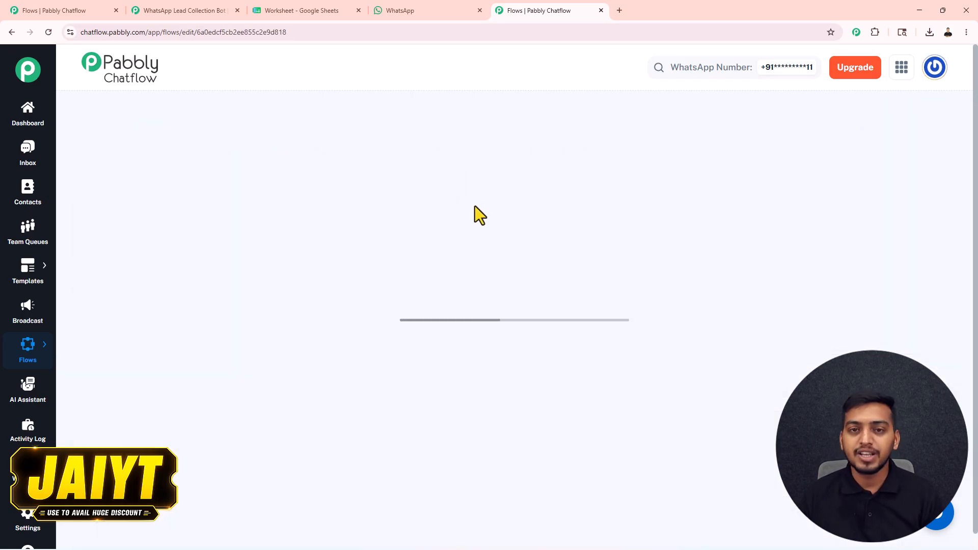
# Set the Trigger to Keyword/Regex Match with the keyword 'Interested'
pyautogui.moveTo(598, 148); pyautogui.dragTo(431, 138)
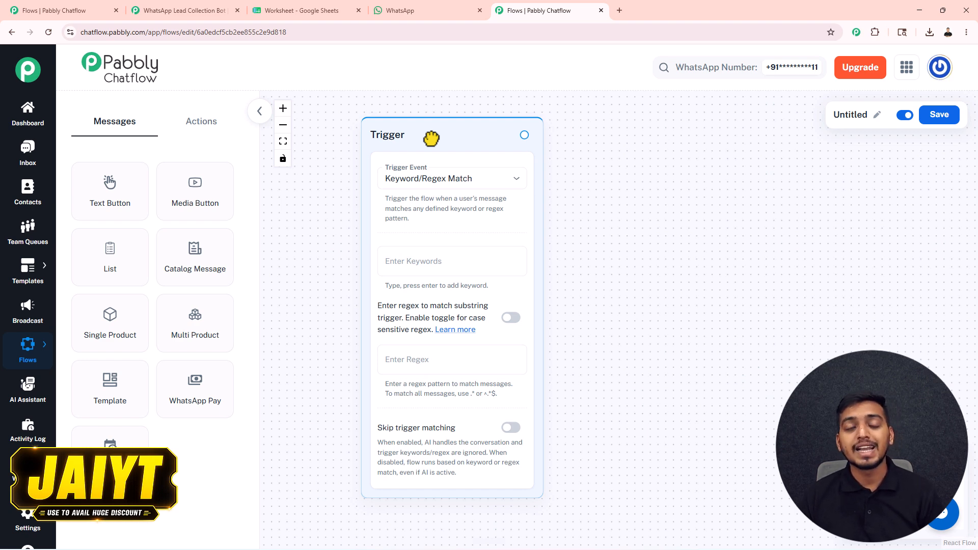
pyautogui.click(422, 179)
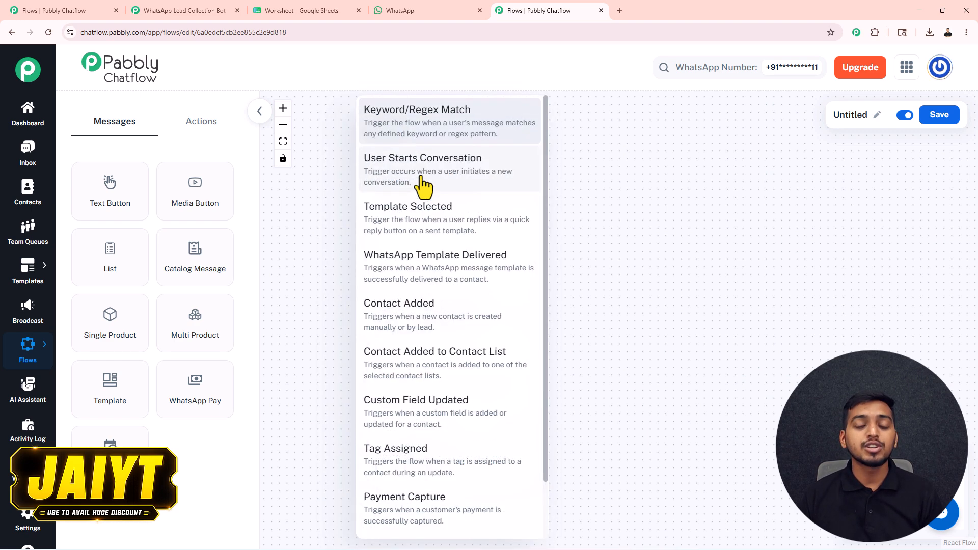
pyautogui.click(411, 135)
pyautogui.click(412, 267)
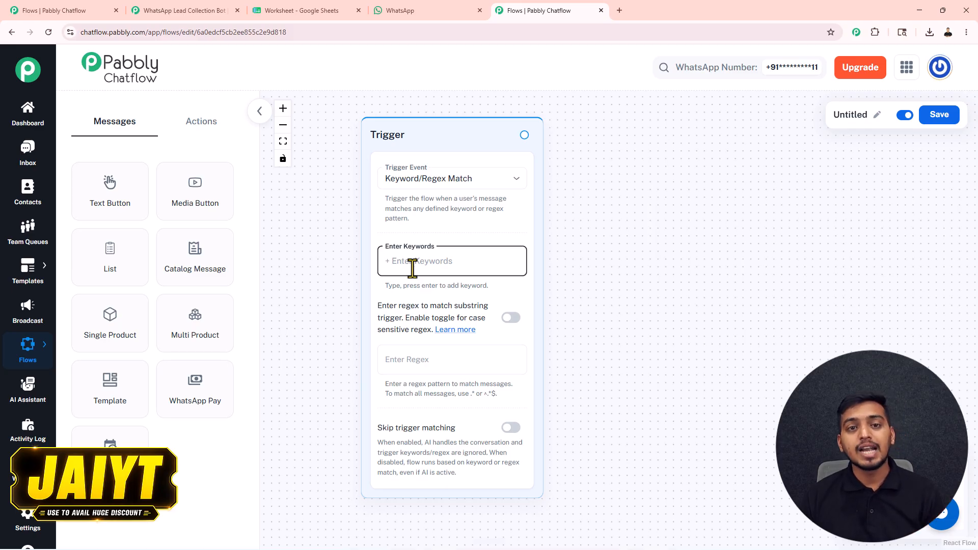
pyautogui.write('l')
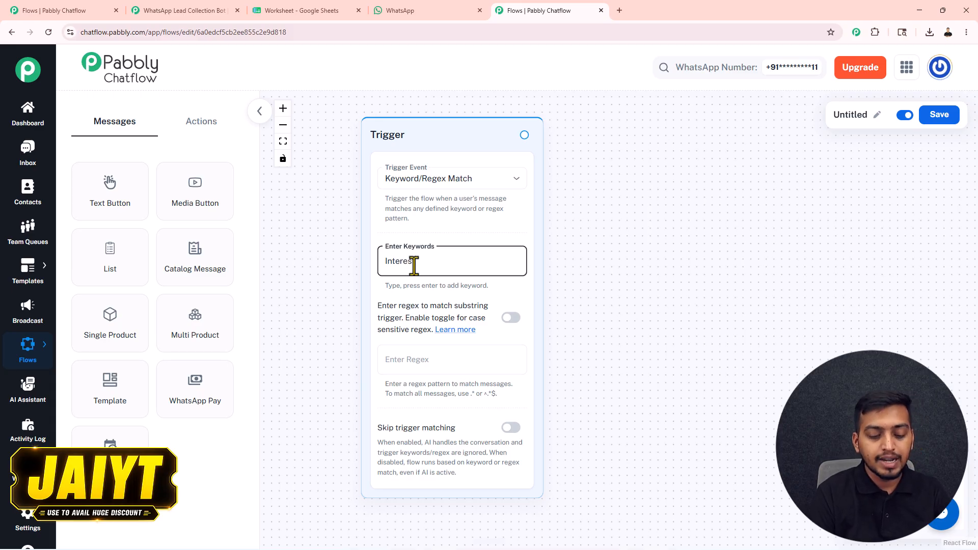
pyautogui.press('Return')
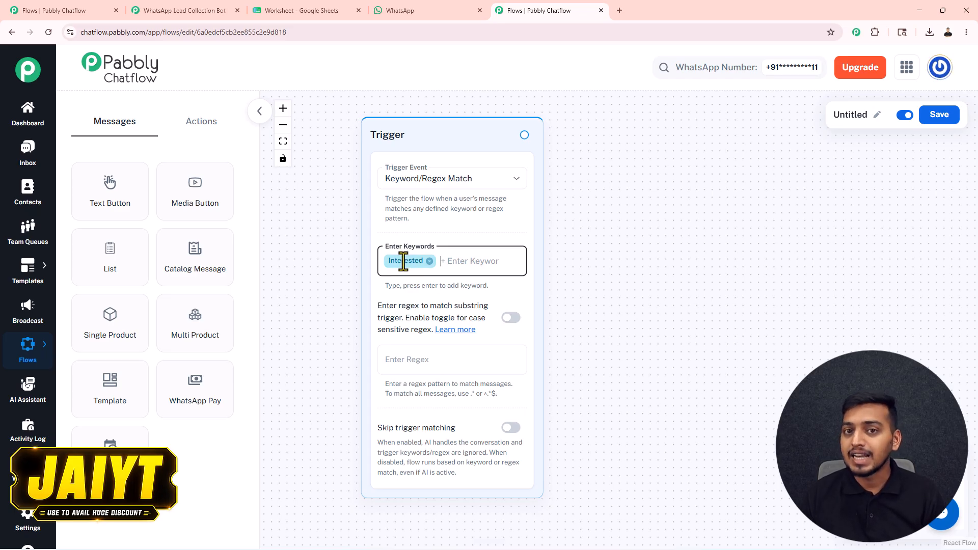
# Reposition the Trigger card on the canvas after adding the keyword
pyautogui.scroll(-2, 438, 244)
pyautogui.moveTo(443, 151); pyautogui.dragTo(393, 150)
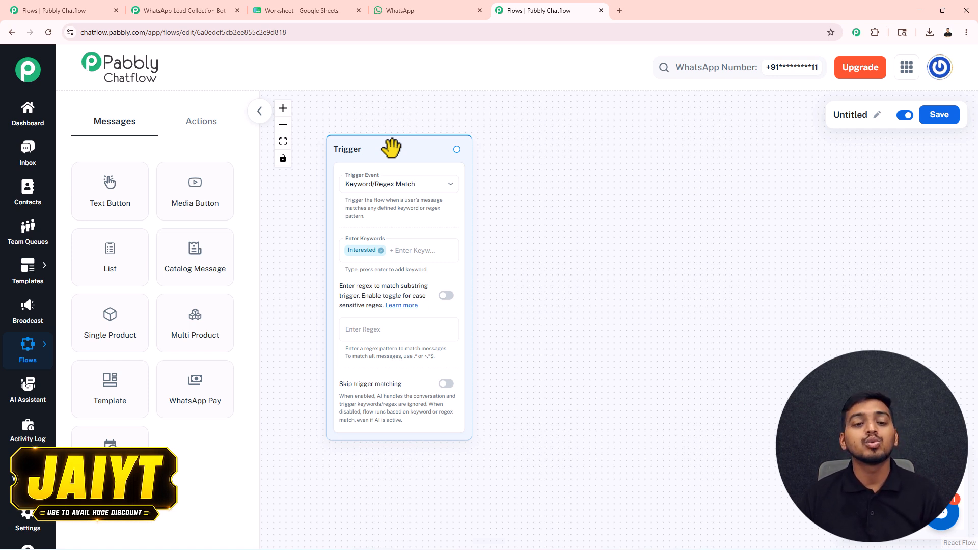
pyautogui.click(344, 252)
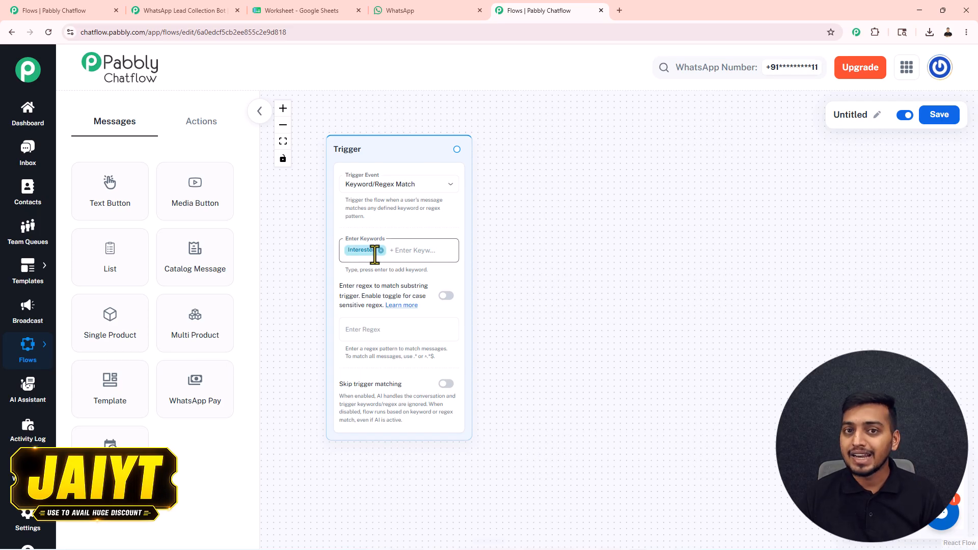
pyautogui.click(517, 155)
pyautogui.scroll(-2, 545, 185)
pyautogui.moveTo(610, 186); pyautogui.dragTo(524, 163)
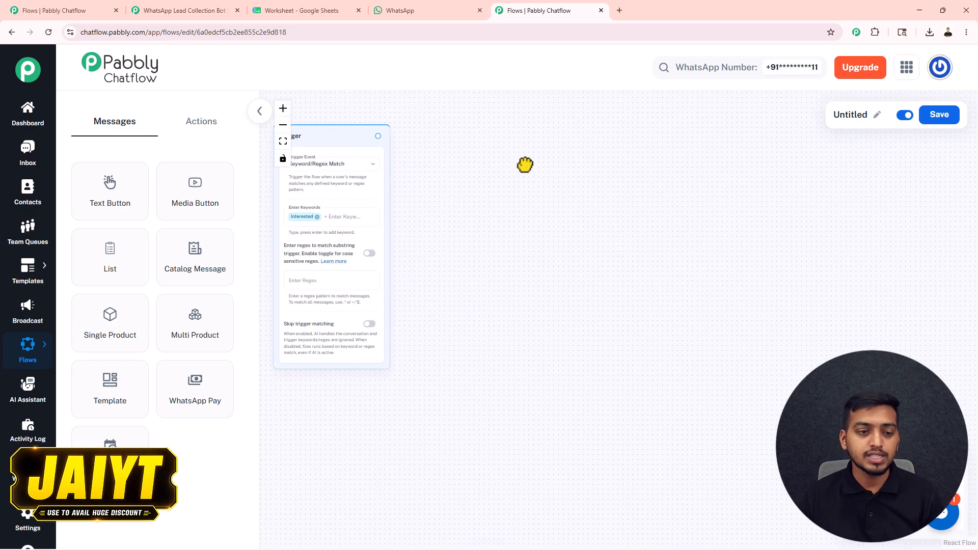
# Drag an Ask Question step onto the canvas and link it from the Interested trigger
pyautogui.click(204, 122)
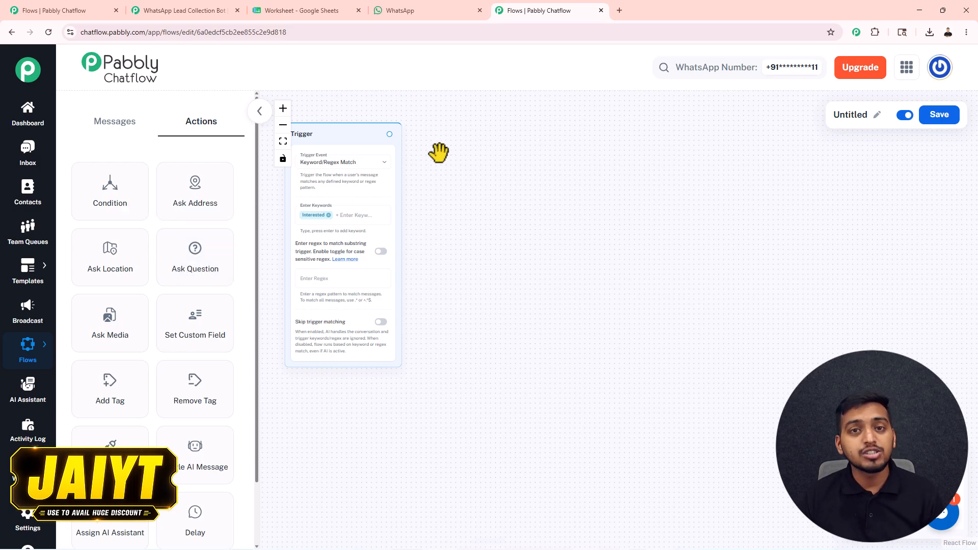
pyautogui.moveTo(186, 262); pyautogui.dragTo(481, 162)
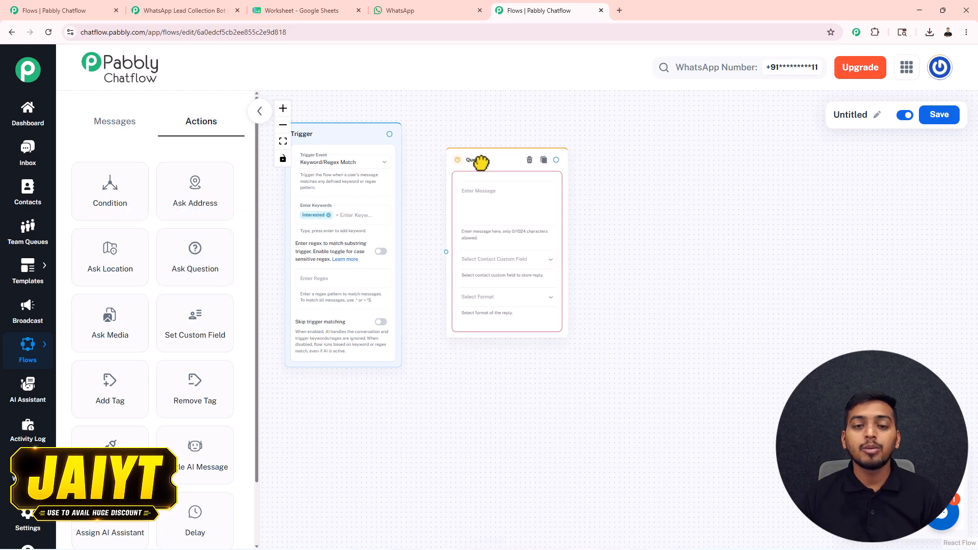
pyautogui.moveTo(389, 134); pyautogui.dragTo(446, 253)
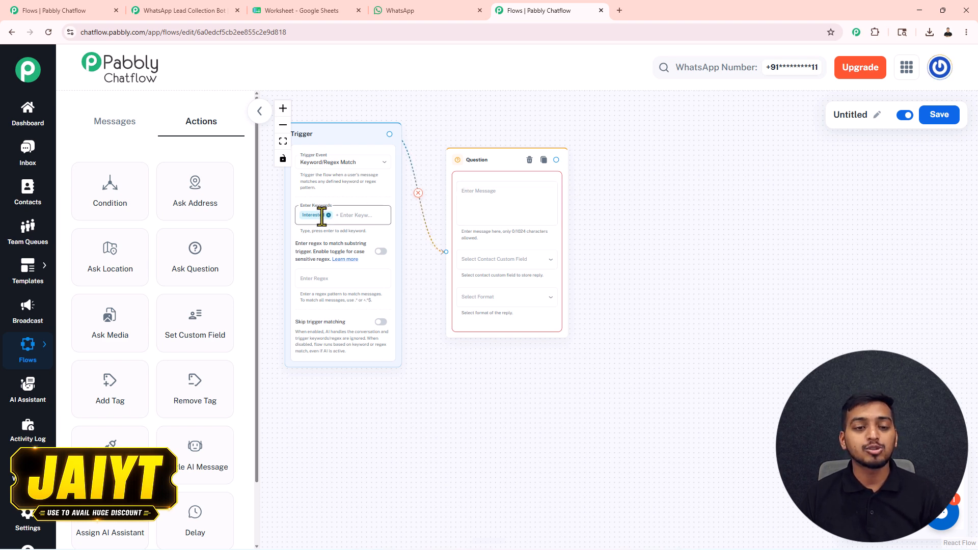
pyautogui.scroll(3, 477, 196)
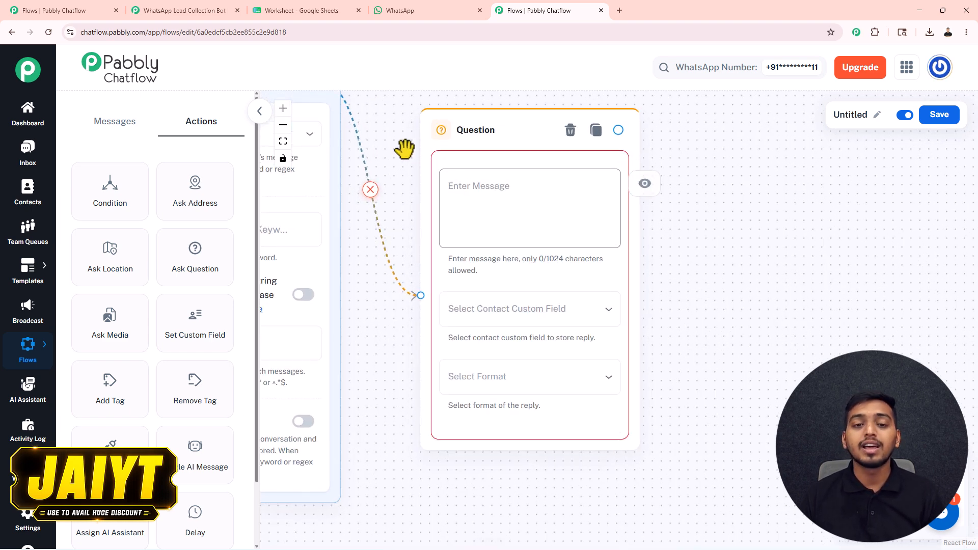
pyautogui.moveTo(406, 148); pyautogui.dragTo(424, 180)
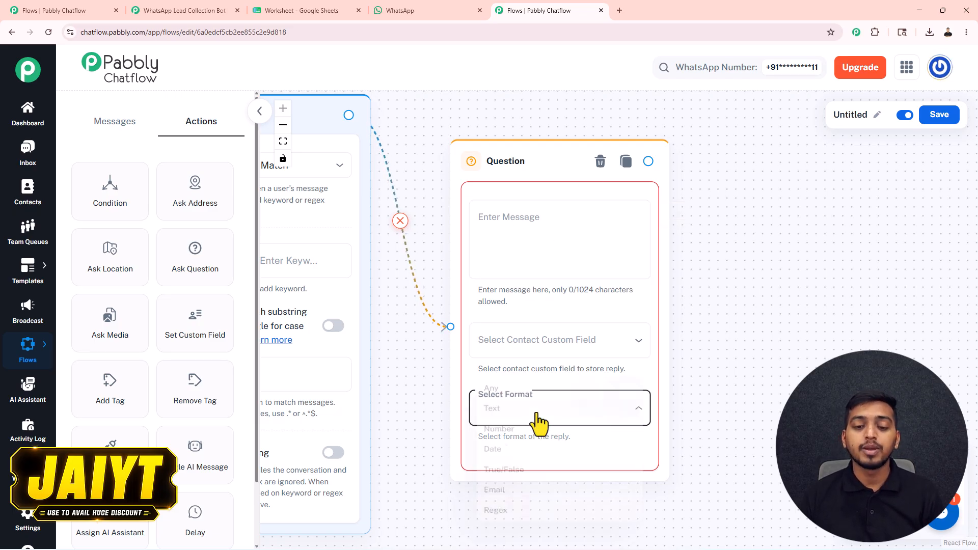
# Paste the welcome message asking for the lead's full name into the Question step
pyautogui.click(542, 408)
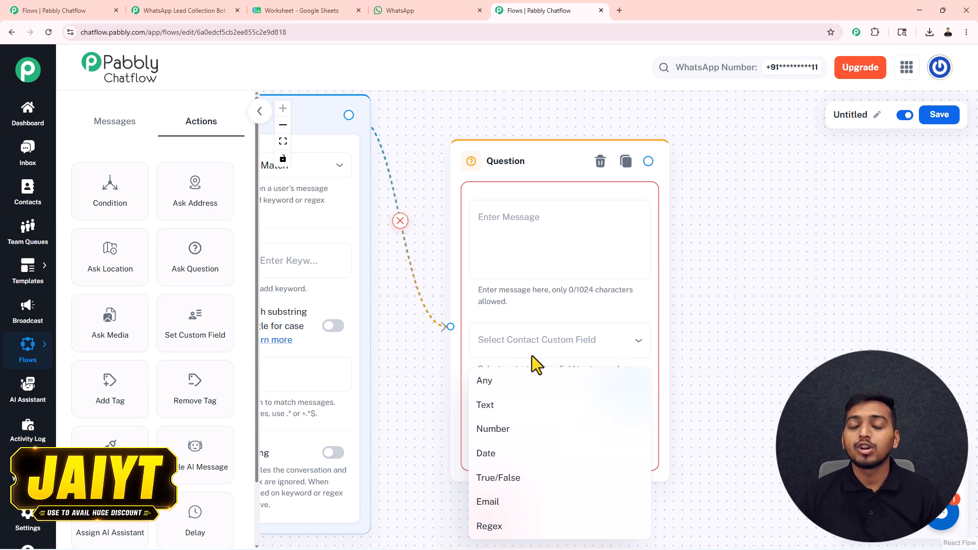
pyautogui.click(508, 211)
pyautogui.click(505, 219)
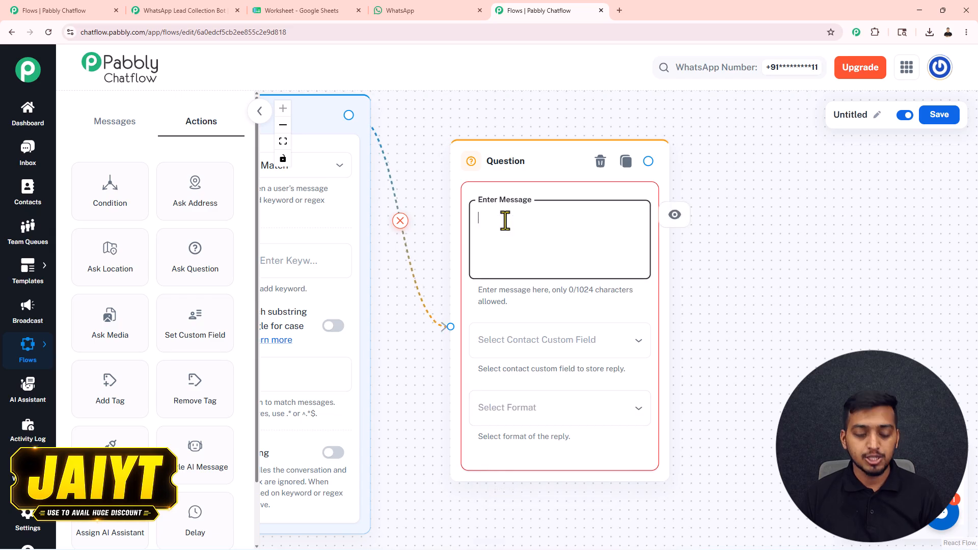
pyautogui.hotkey('ctrl', 'v')
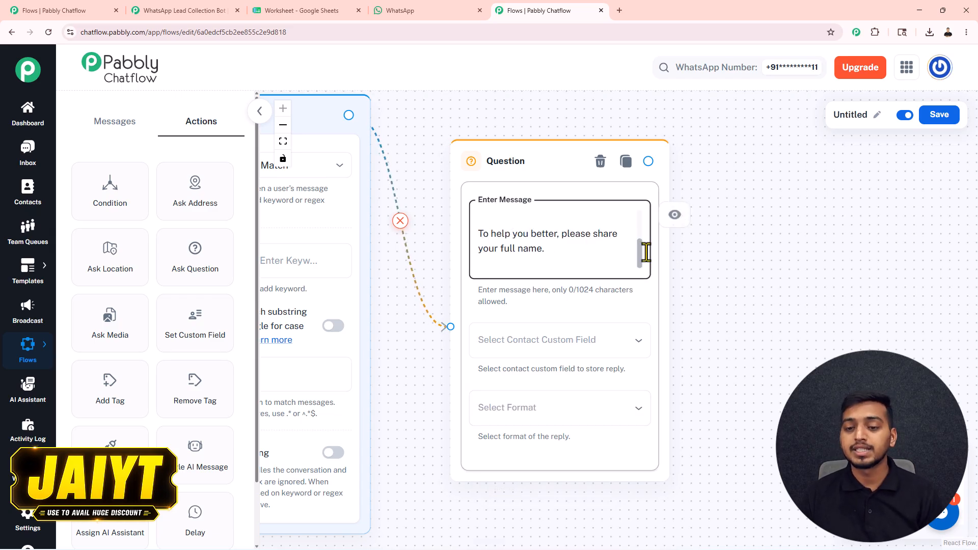
pyautogui.moveTo(639, 251); pyautogui.dragTo(640, 215)
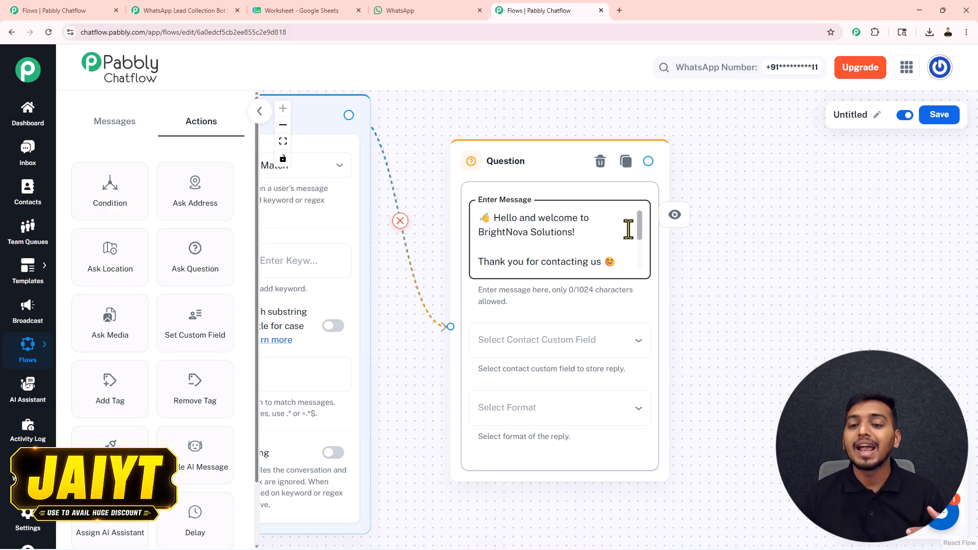
pyautogui.scroll(-3, 640, 236)
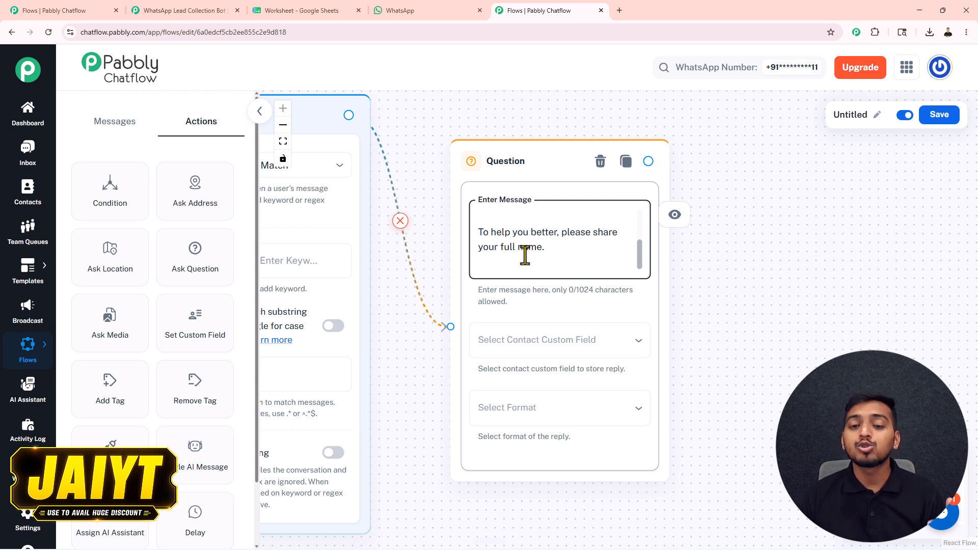
# Save the reply to the customer_name field in Text format
pyautogui.click(522, 342)
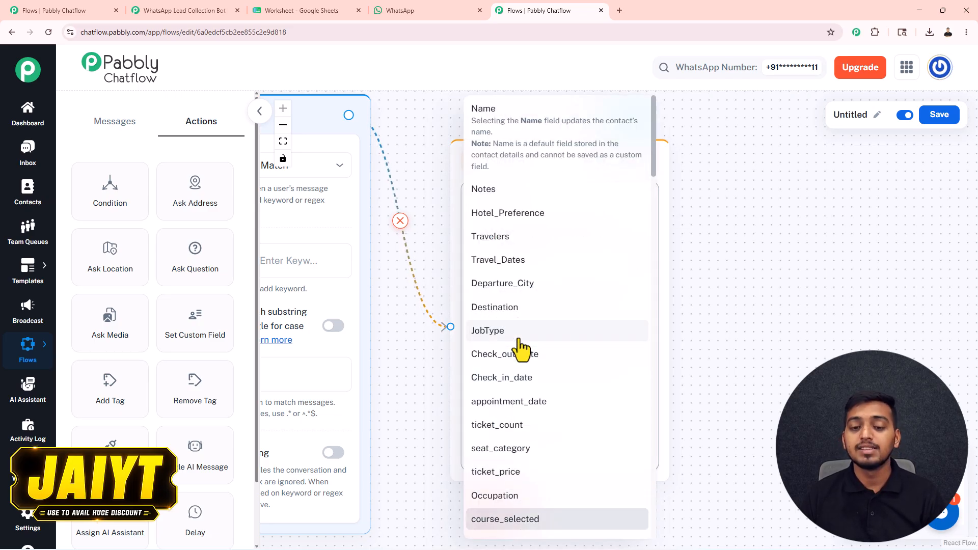
pyautogui.scroll(-5, 522, 349)
pyautogui.scroll(-5, 521, 349)
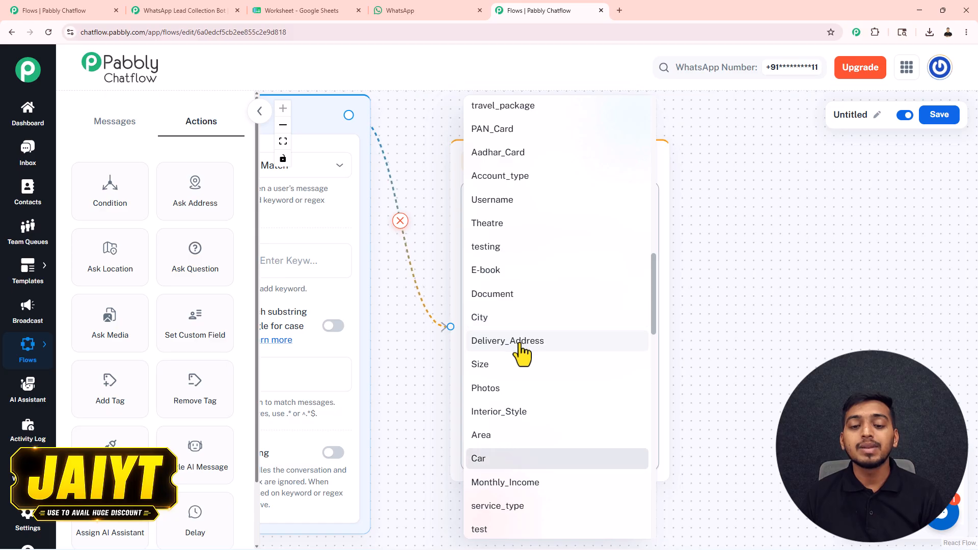
pyautogui.scroll(-4, 523, 349)
pyautogui.click(517, 319)
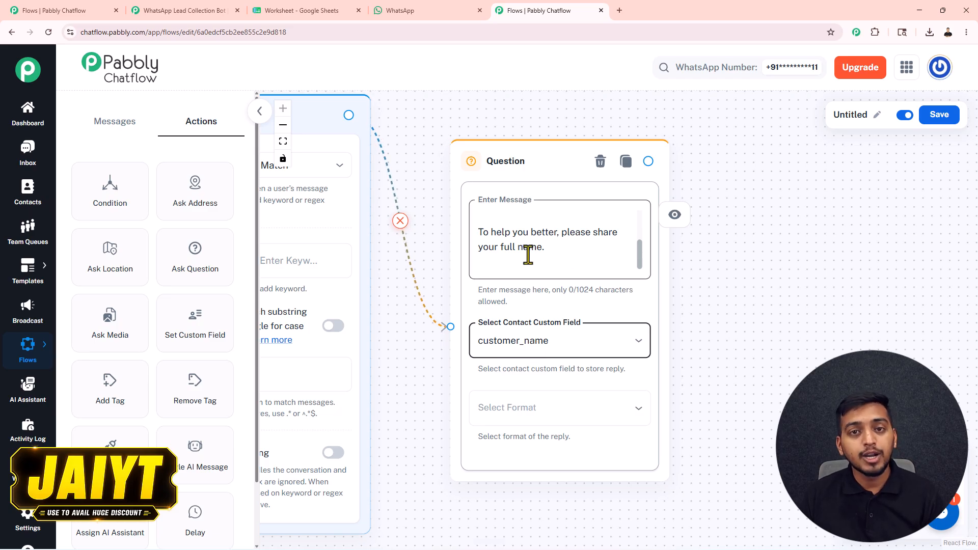
pyautogui.click(502, 412)
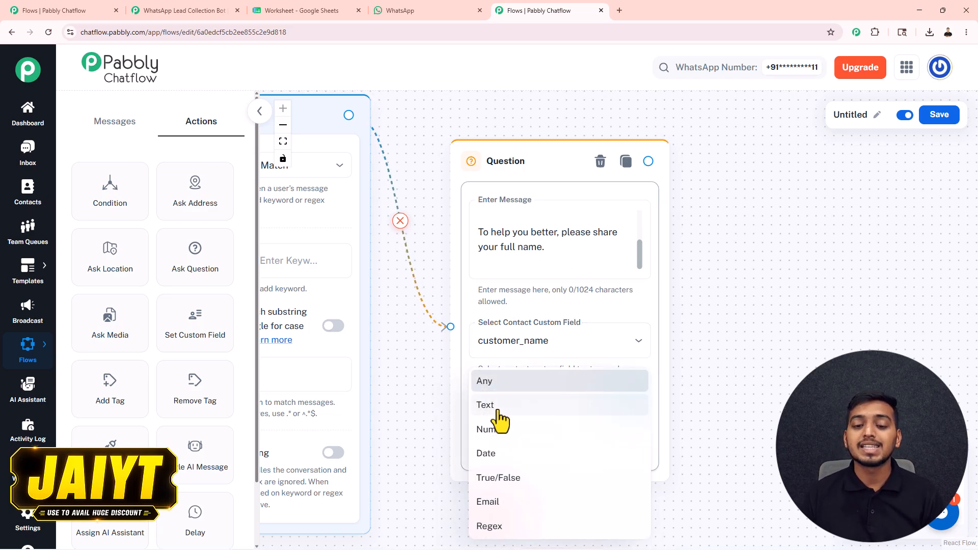
pyautogui.click(498, 407)
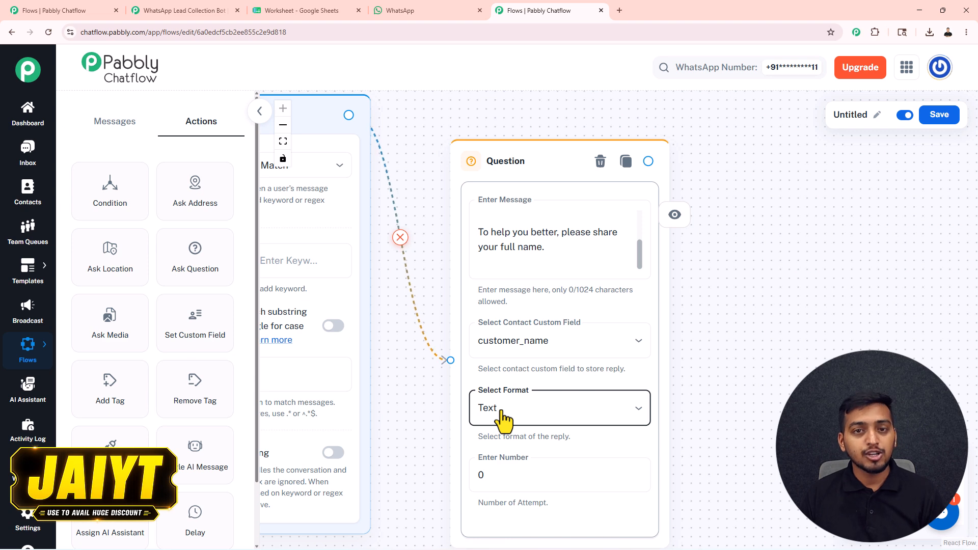
pyautogui.moveTo(517, 162); pyautogui.dragTo(468, 127)
# Add another Question step, duplicate it, and space the three new questions apart
pyautogui.scroll(-3, 469, 127)
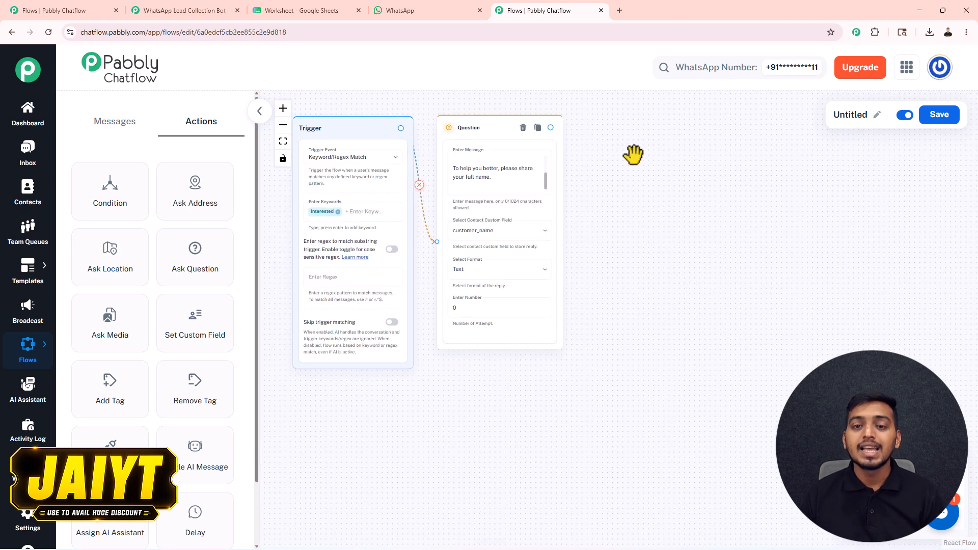
pyautogui.moveTo(633, 155); pyautogui.dragTo(609, 164)
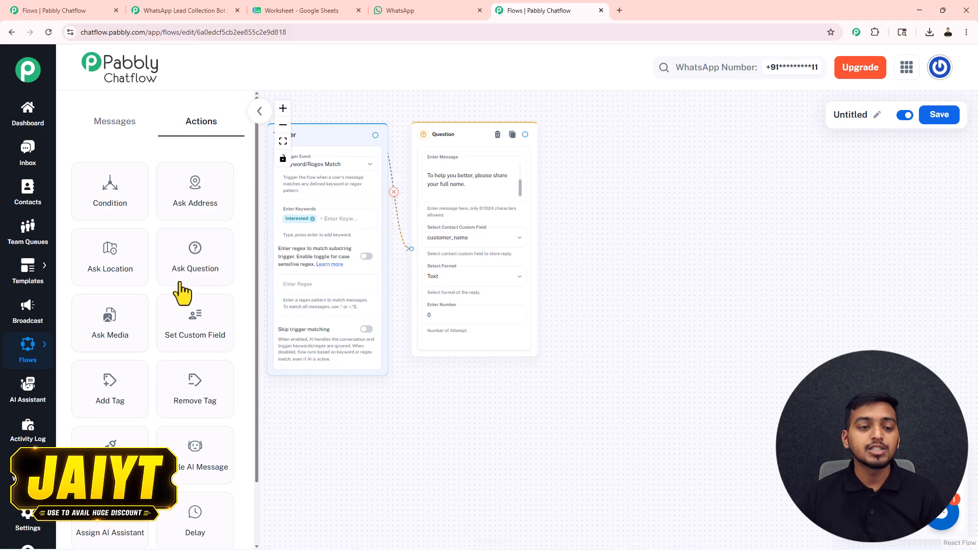
pyautogui.moveTo(183, 257); pyautogui.dragTo(586, 190)
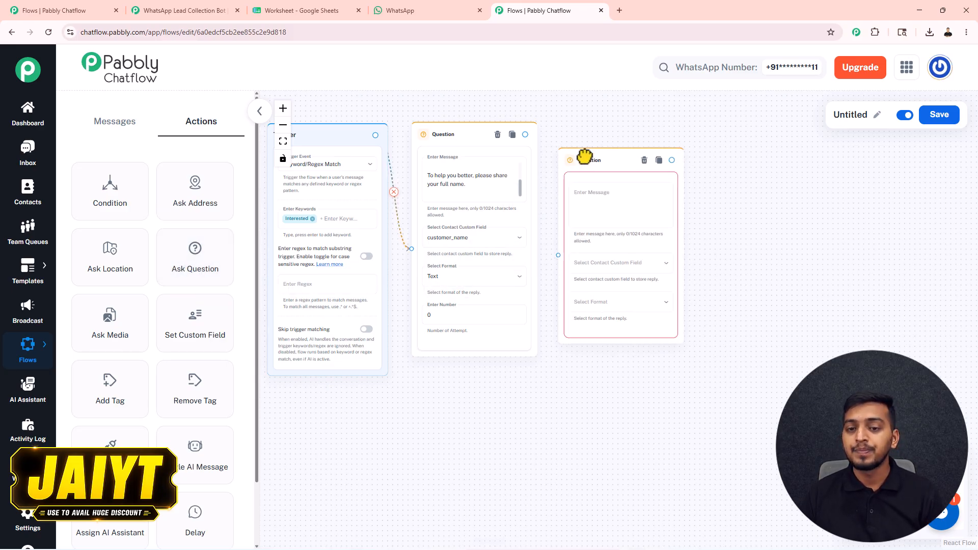
pyautogui.click(658, 148)
pyautogui.moveTo(715, 155); pyautogui.dragTo(747, 157)
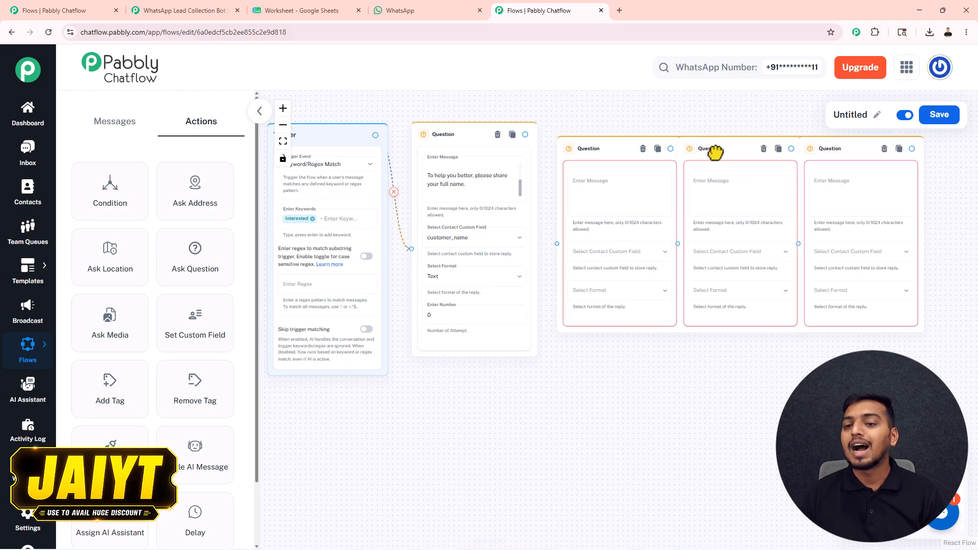
pyautogui.moveTo(713, 153); pyautogui.dragTo(725, 155)
pyautogui.moveTo(812, 144); pyautogui.dragTo(849, 148)
# Review the email, customer_phone and service_interest questions across the canvas
pyautogui.moveTo(781, 127); pyautogui.dragTo(666, 140)
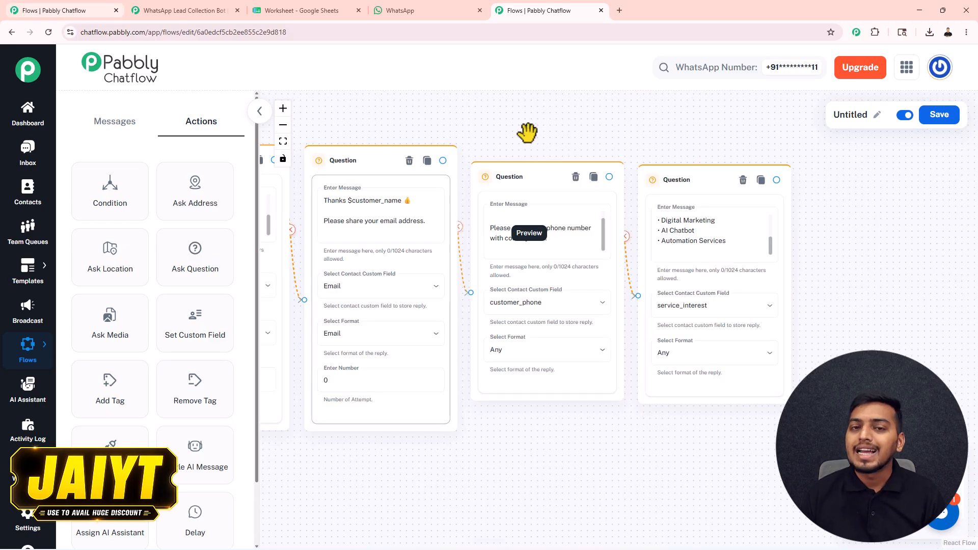
pyautogui.moveTo(482, 120); pyautogui.dragTo(511, 131)
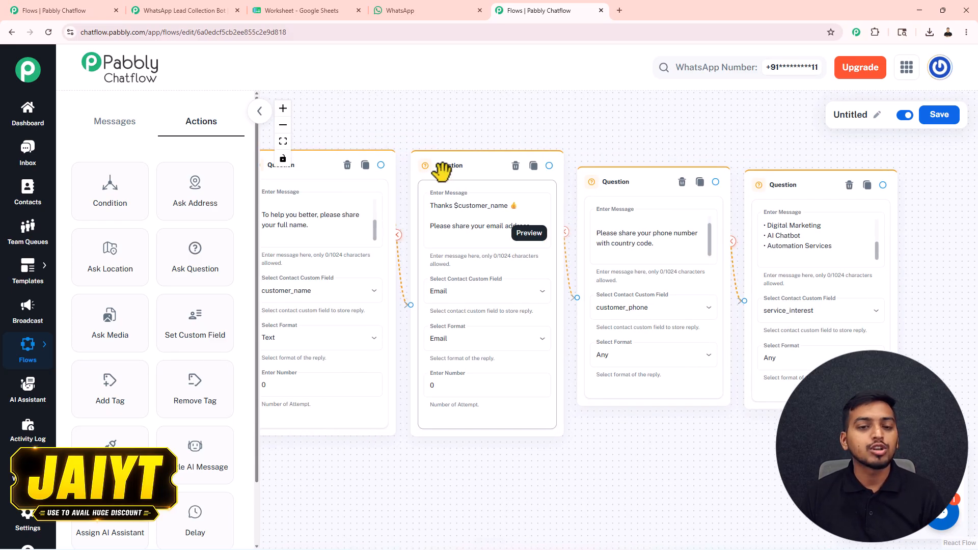
pyautogui.moveTo(419, 143); pyautogui.dragTo(455, 131)
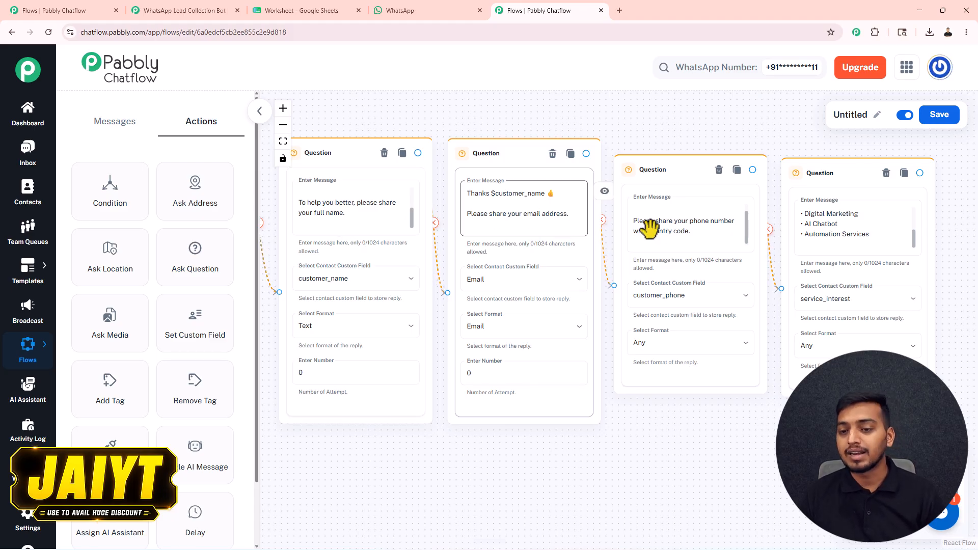
pyautogui.scroll(2, 745, 224)
pyautogui.scroll(-2, 747, 229)
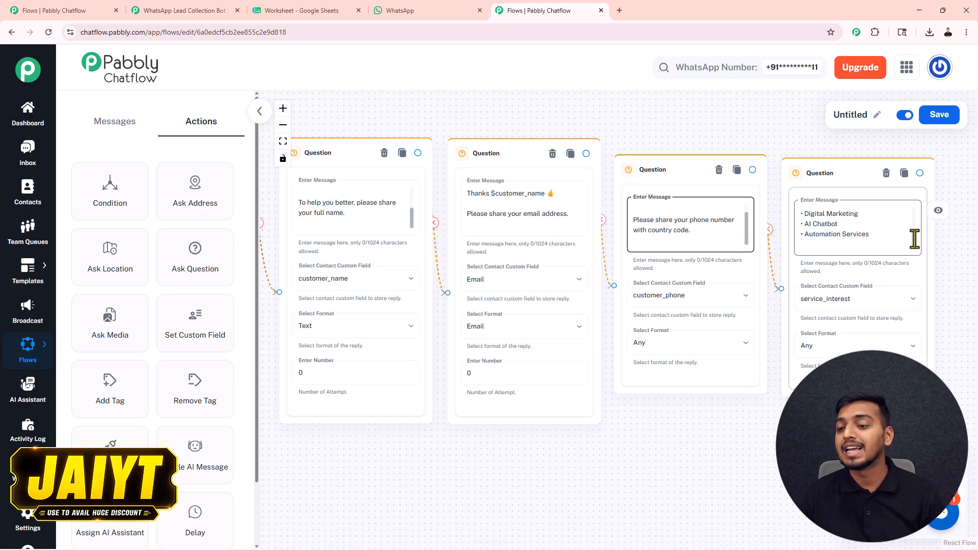
pyautogui.scroll(2, 911, 219)
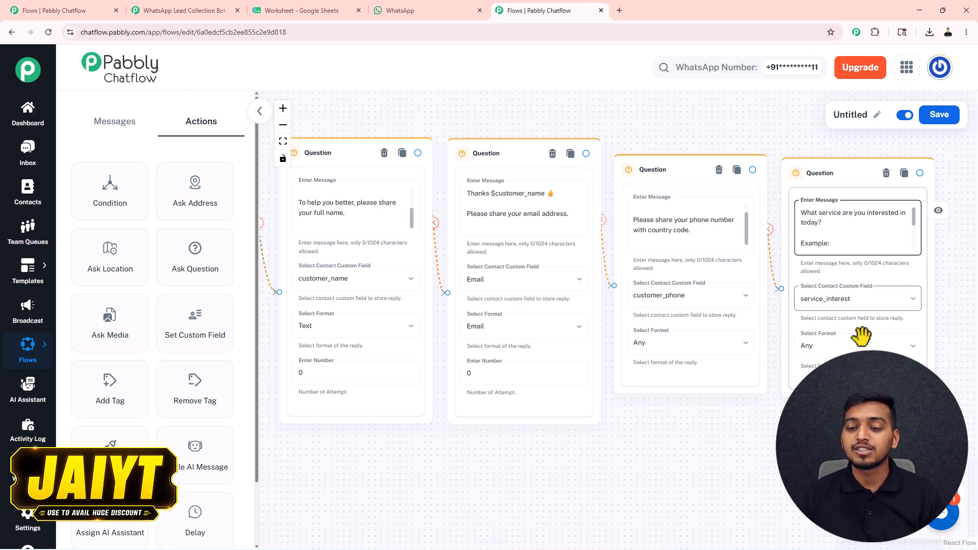
pyautogui.scroll(3, 482, 209)
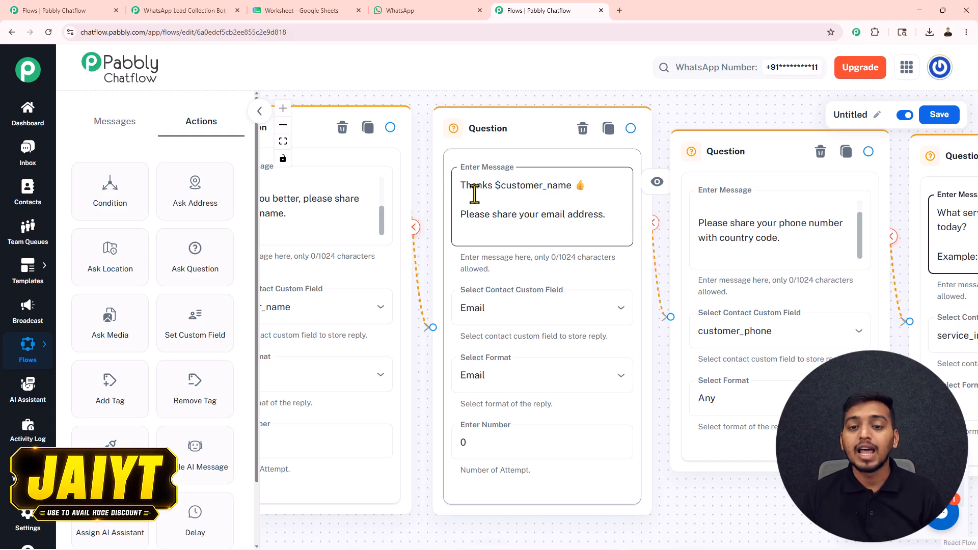
pyautogui.click(420, 7)
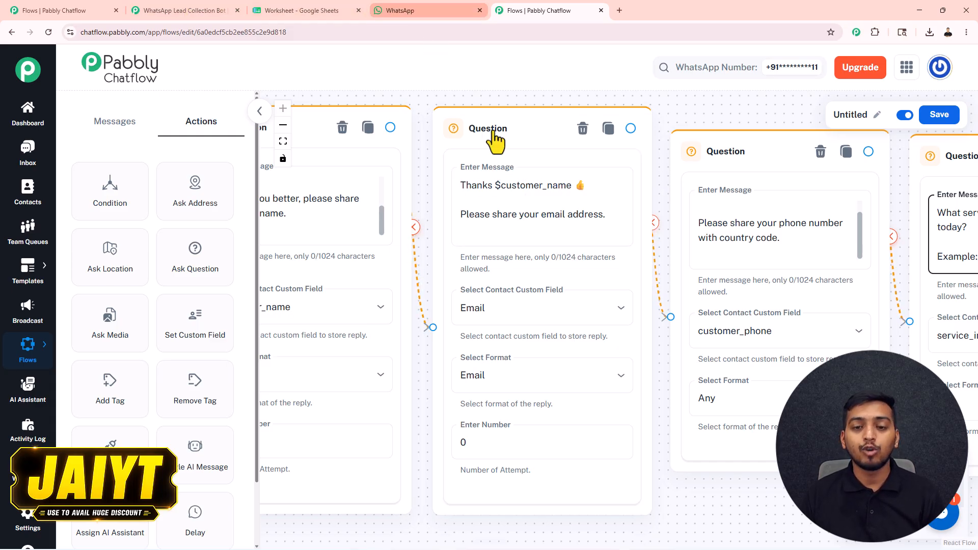
pyautogui.scroll(3, 512, 232)
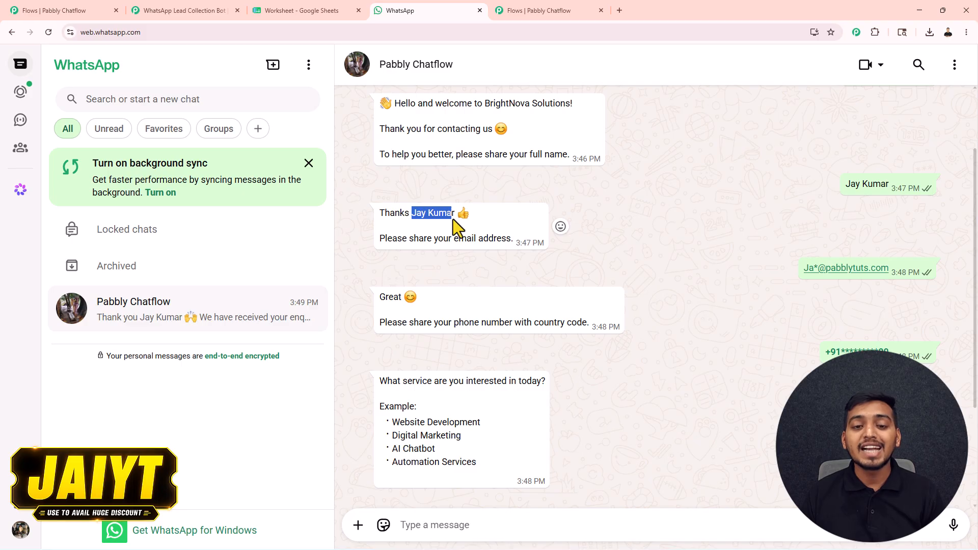
pyautogui.moveTo(845, 185); pyautogui.dragTo(880, 185)
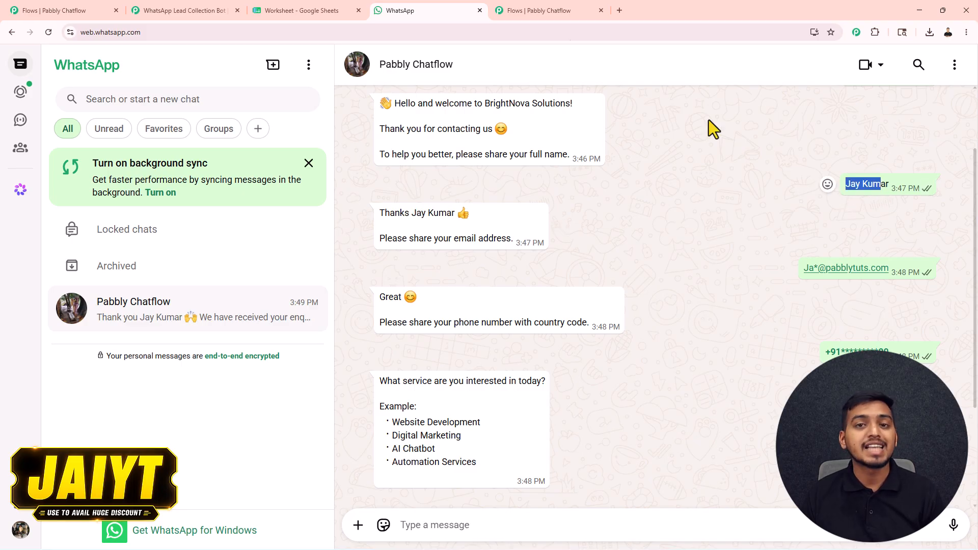
pyautogui.click(541, 10)
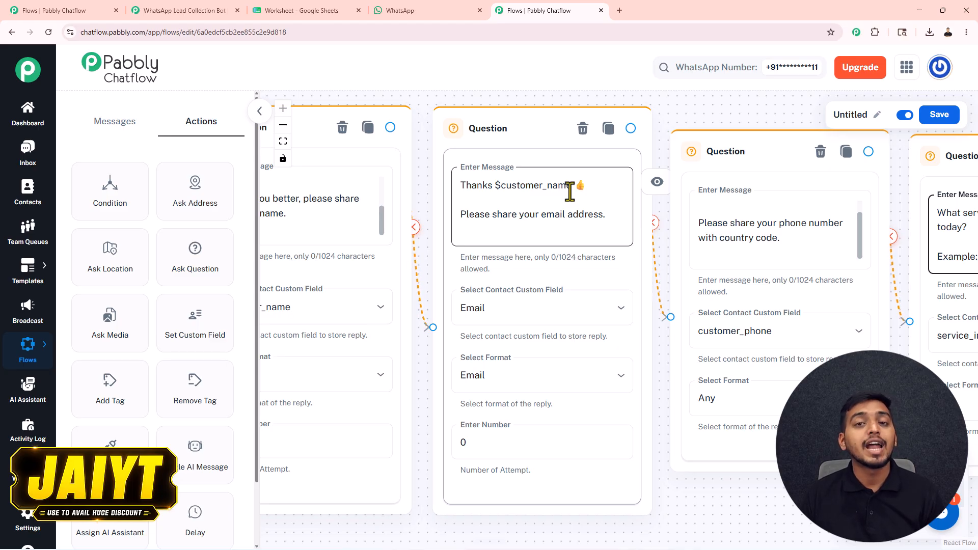
# Zoom out to the phone and service questions, then drop an API Request step after the last question
pyautogui.scroll(-5, 570, 192)
pyautogui.moveTo(666, 124); pyautogui.dragTo(593, 131)
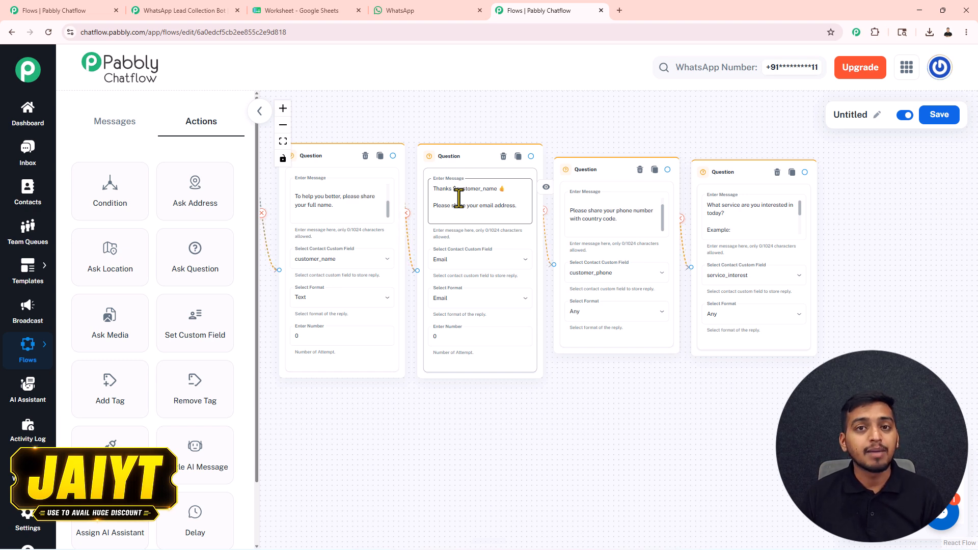
pyautogui.moveTo(755, 129); pyautogui.dragTo(576, 141)
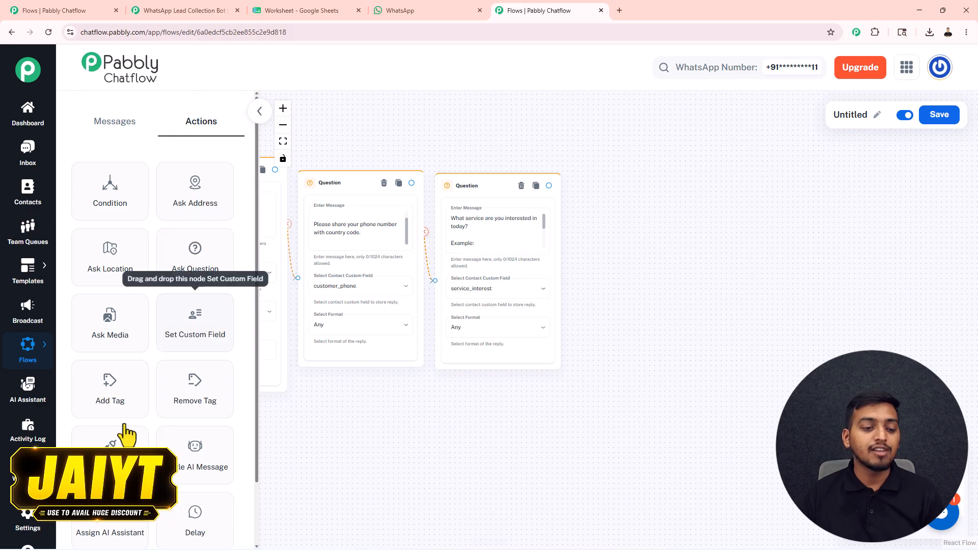
pyautogui.moveTo(110, 446); pyautogui.dragTo(587, 257)
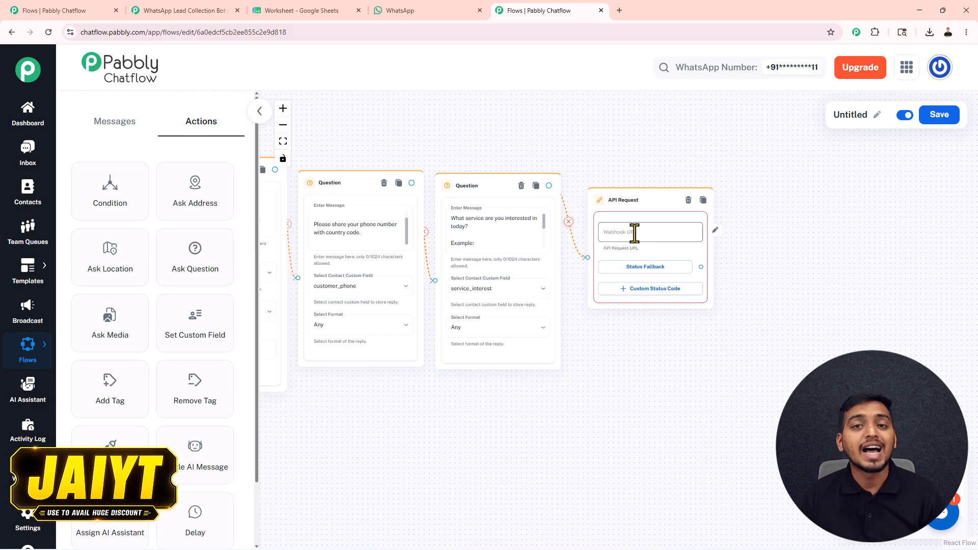
# Place a Text Button message on the canvas and connect the API Request output to it
pyautogui.click(101, 129)
pyautogui.moveTo(110, 189); pyautogui.dragTo(812, 207)
pyautogui.moveTo(701, 266); pyautogui.dragTo(772, 268)
# Paste the thank-you text addressing $customer_name about their $service_interest enquiry
pyautogui.click(809, 236)
pyautogui.hotkey('ctrl', 'v')
pyautogui.scroll(5, 794, 227)
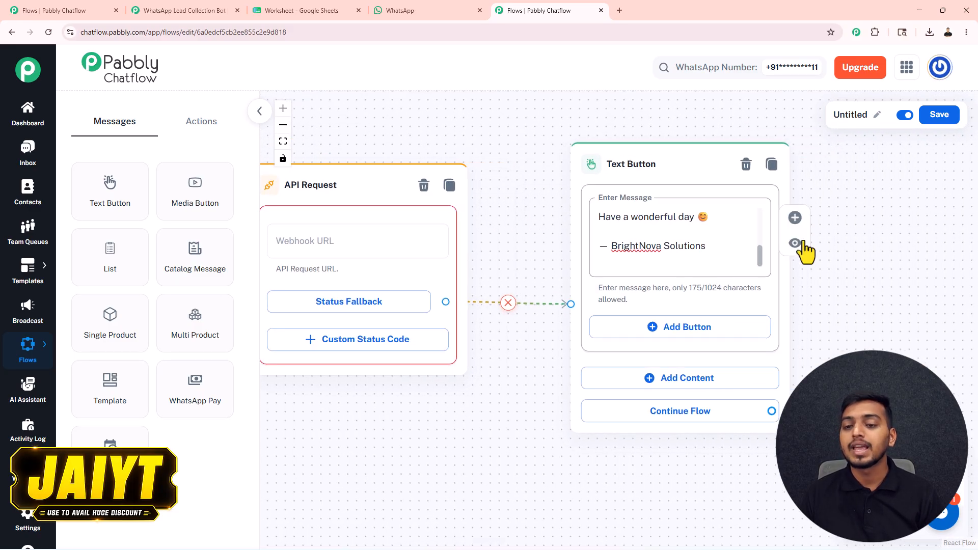
pyautogui.moveTo(759, 253); pyautogui.dragTo(763, 202)
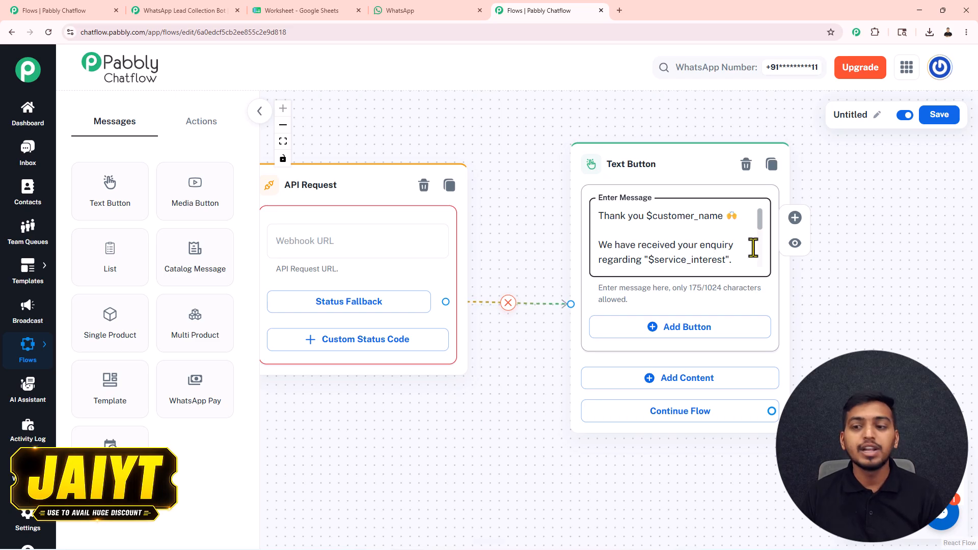
pyautogui.moveTo(758, 219)
pyautogui.mouseDown()
pyautogui.moveTo(759, 250)
pyautogui.moveTo(759, 216)
pyautogui.mouseUp()
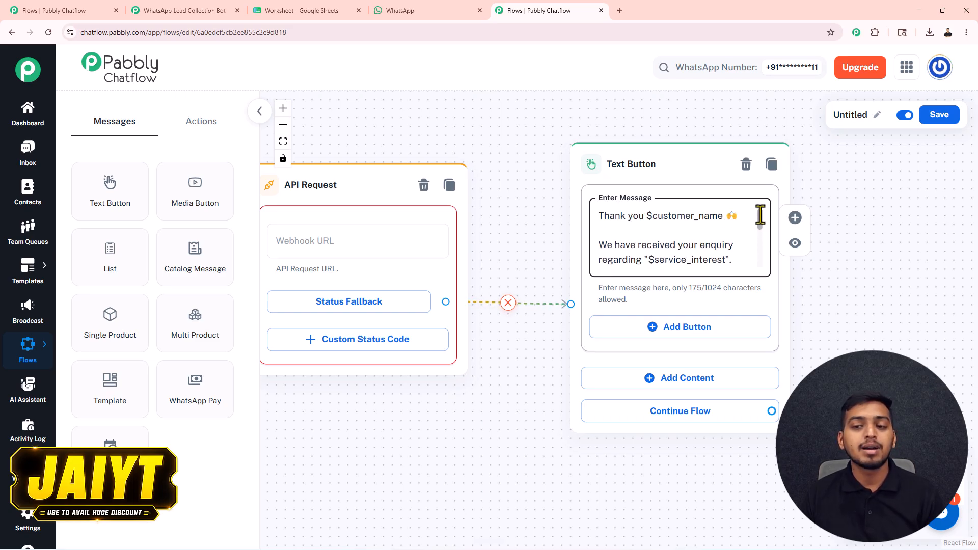
pyautogui.scroll(-2, 759, 216)
pyautogui.moveTo(600, 148); pyautogui.dragTo(680, 156)
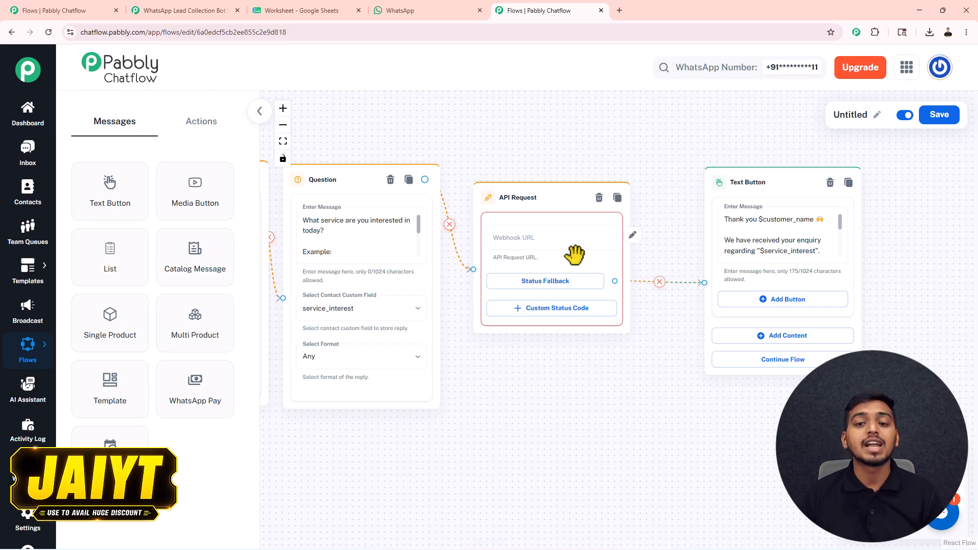
# Open the API Request settings and set the request method to POST
pyautogui.click(520, 241)
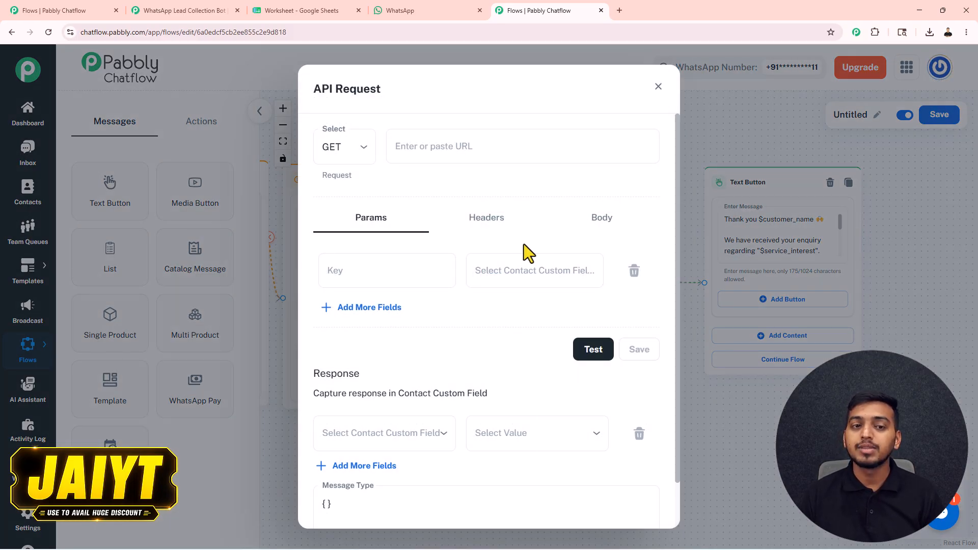
pyautogui.click(350, 155)
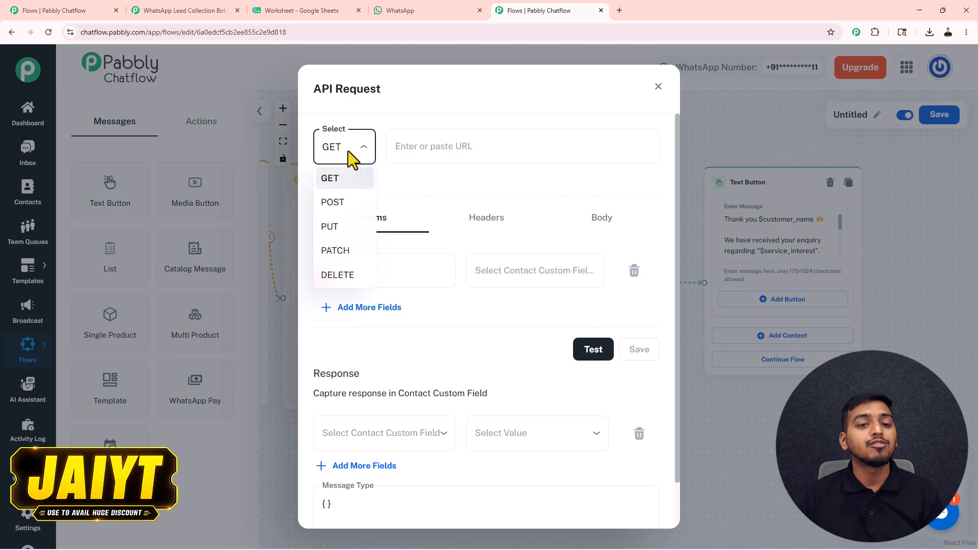
pyautogui.click(330, 202)
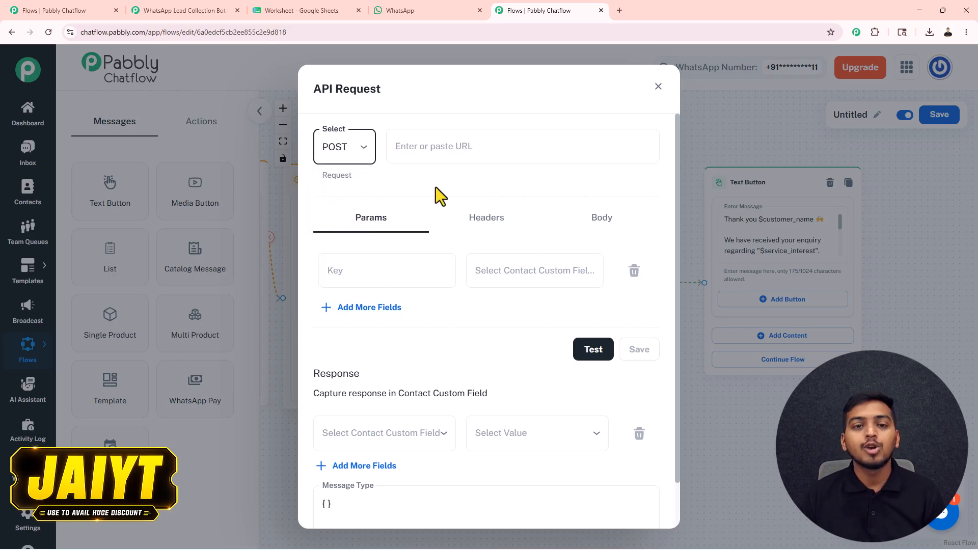
# Go to the WhatsApp Lead Collection Bot workflow in Pabbly Connect for its webhook URL
pyautogui.click(462, 153)
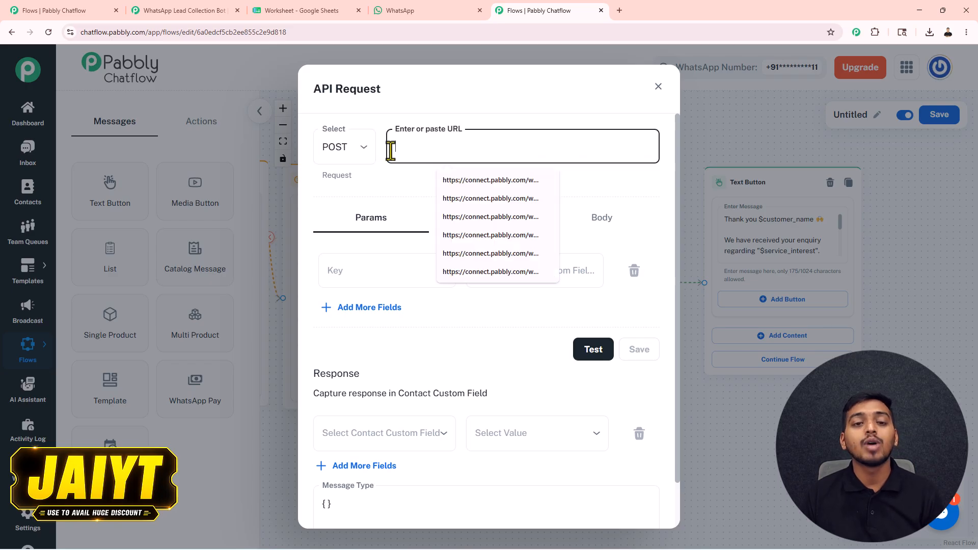
pyautogui.click(401, 193)
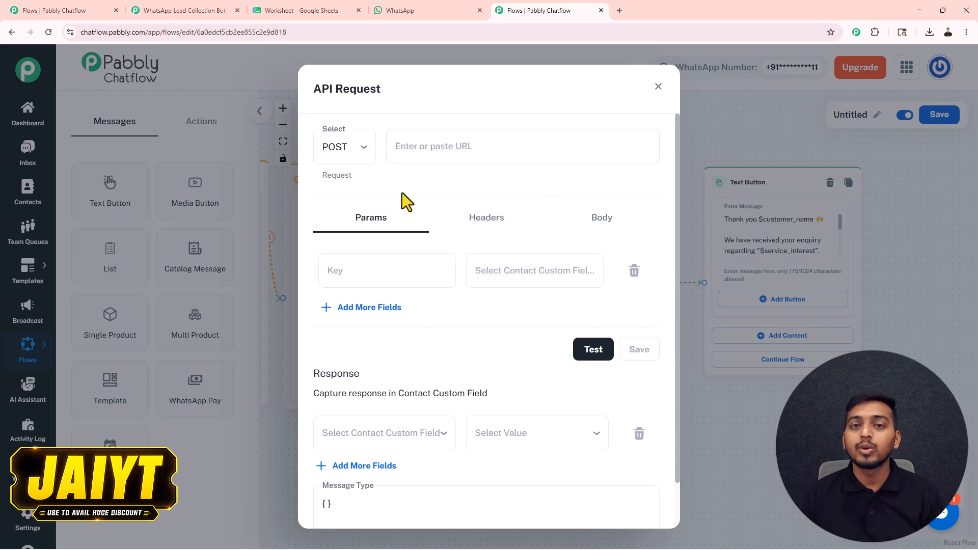
pyautogui.click(188, 10)
pyautogui.moveTo(461, 139); pyautogui.dragTo(451, 145)
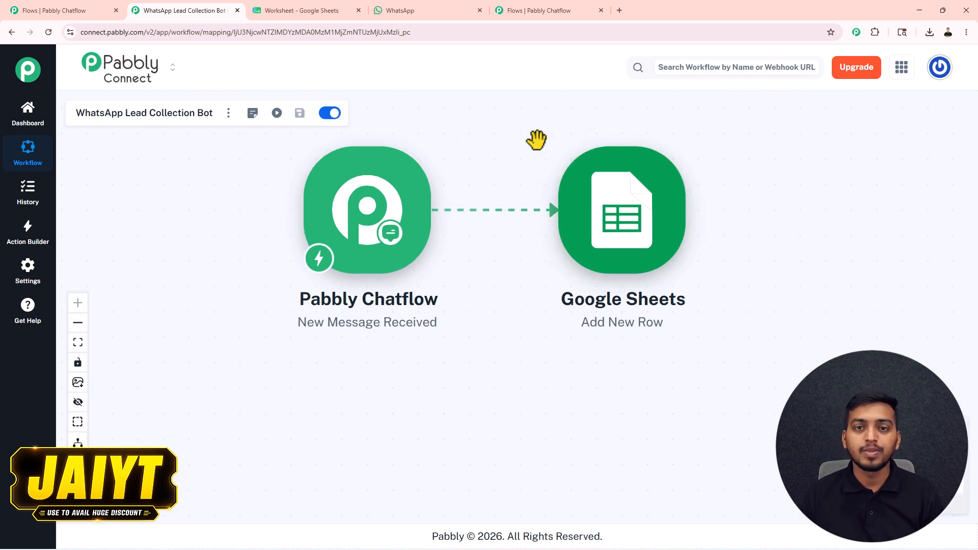
# Keep New Message Received as the Chatflow trigger event and copy its webhook URL
pyautogui.click(365, 221)
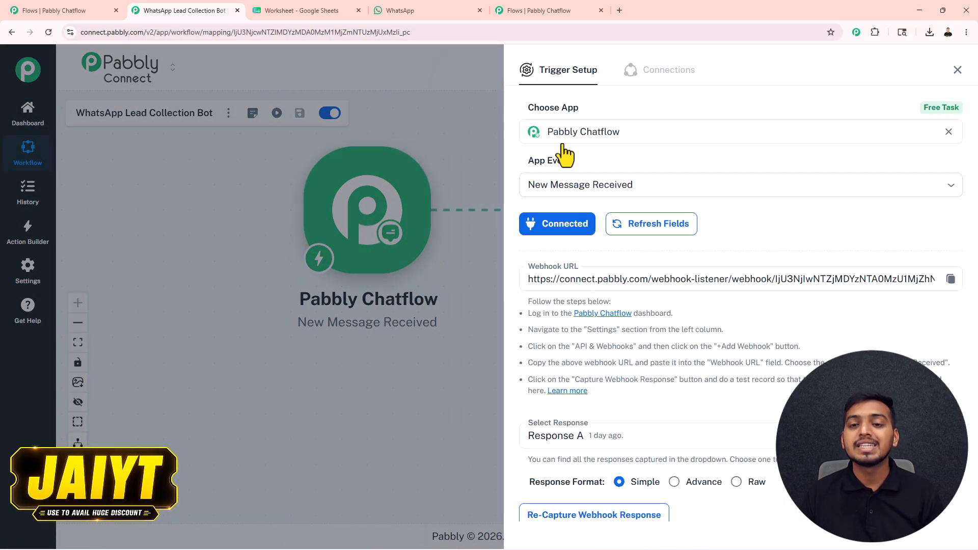
pyautogui.click(573, 185)
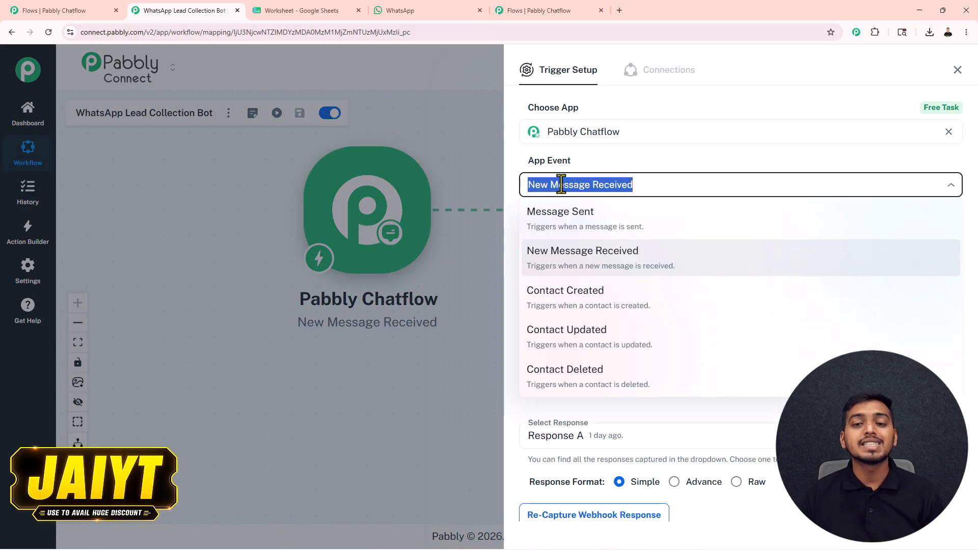
pyautogui.click(600, 157)
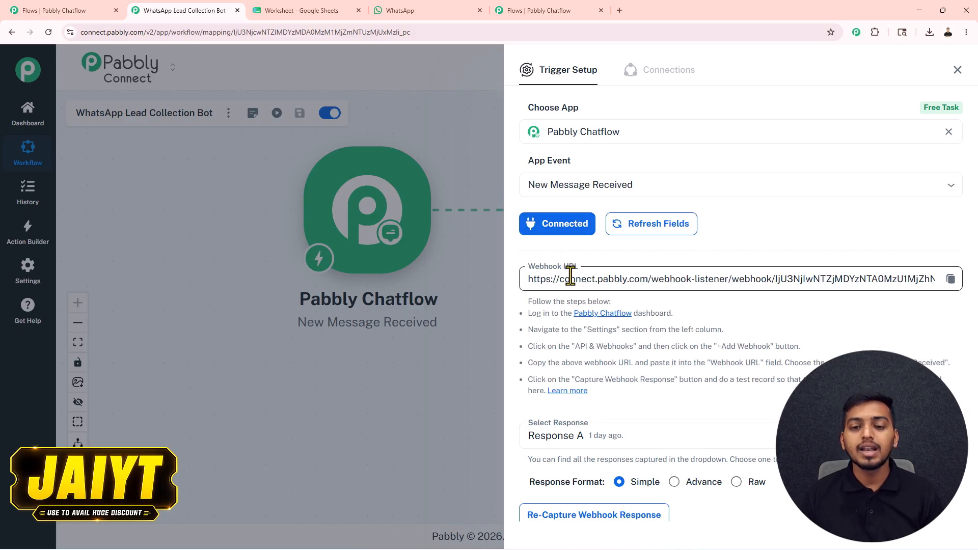
pyautogui.click(951, 279)
# Paste the Pabbly Connect webhook URL into the API Request's URL field
pyautogui.click(543, 5)
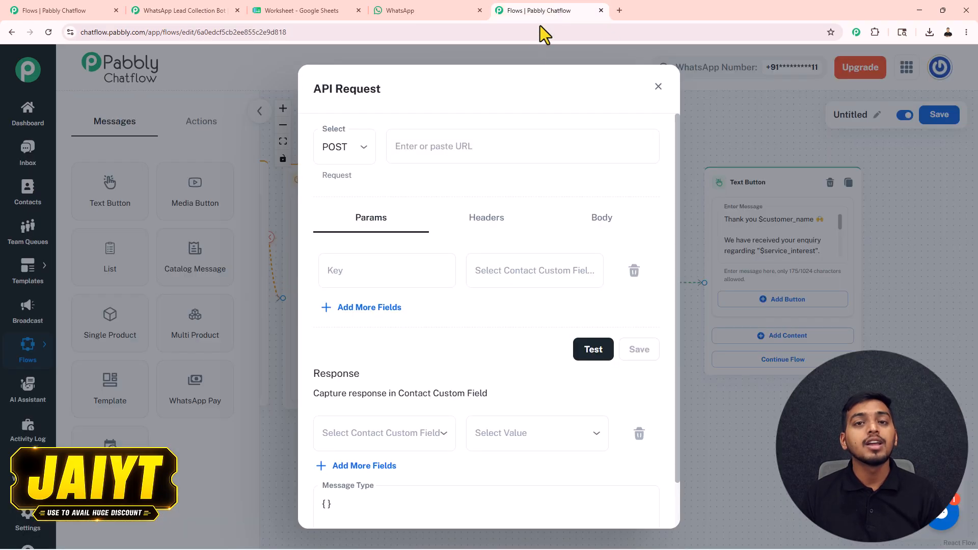
pyautogui.click(438, 147)
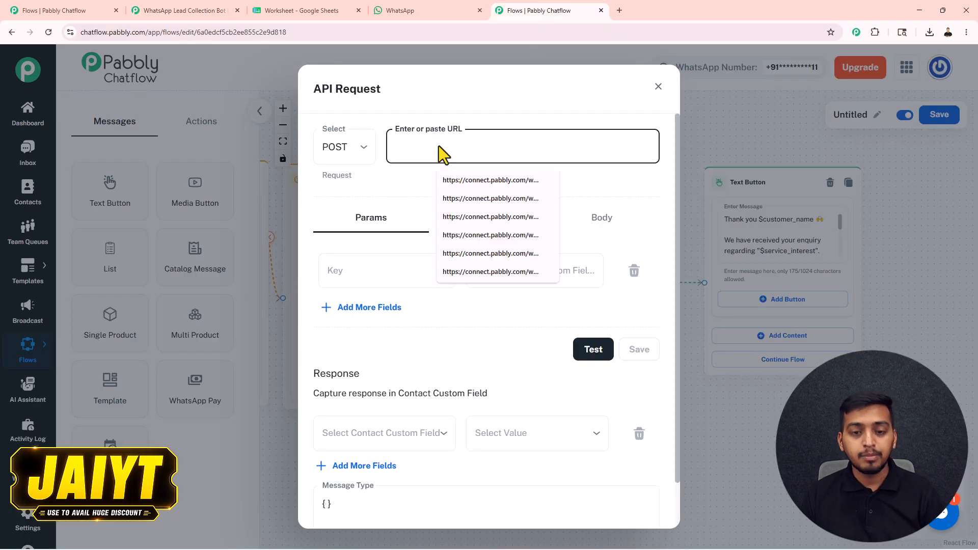
pyautogui.hotkey('ctrl', 'v')
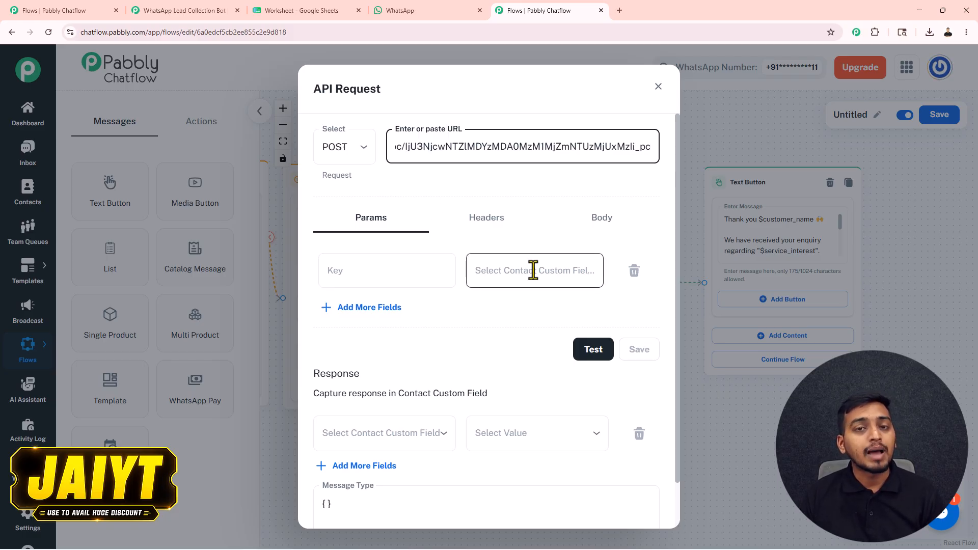
# Add params Name mapped to $customer_name and Phone mapped to $customer_phone
pyautogui.click(517, 271)
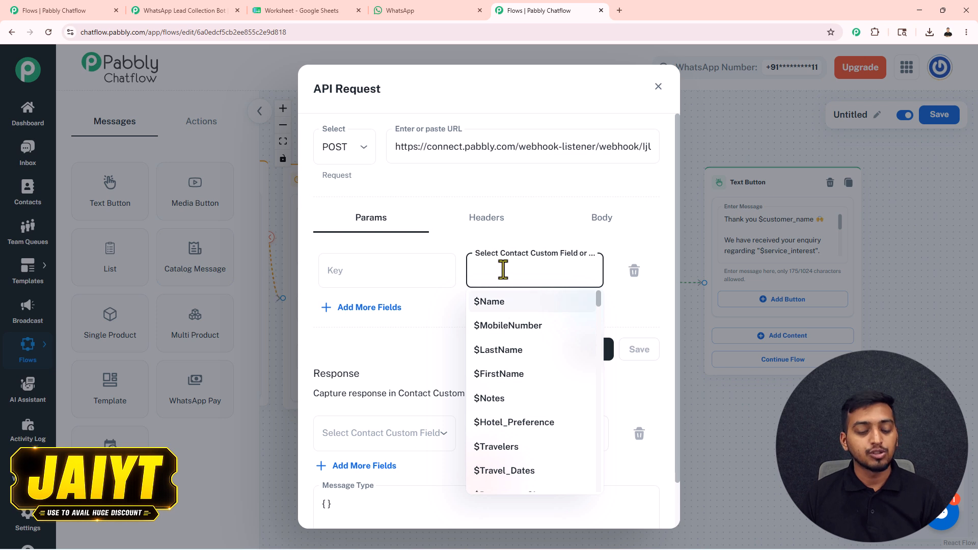
pyautogui.write('customer_name')
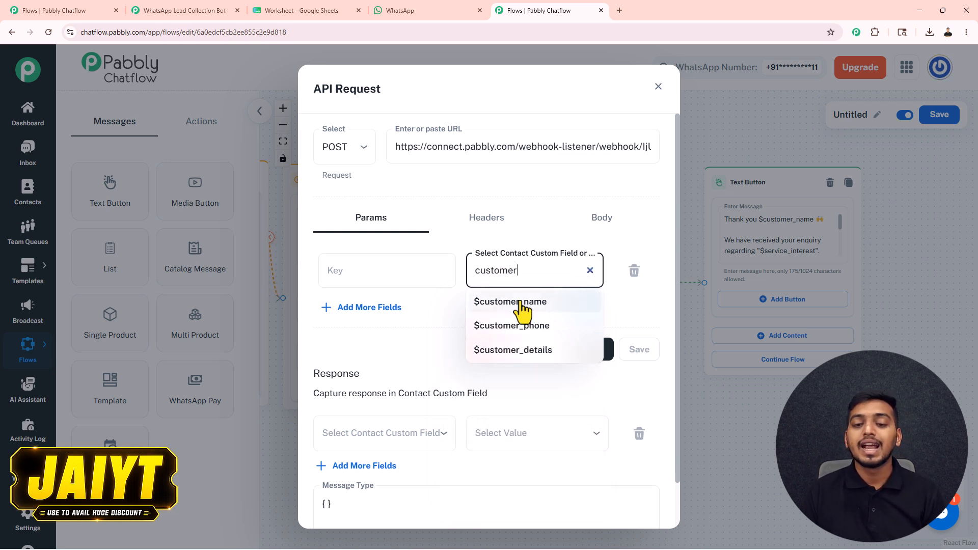
pyautogui.click(514, 301)
pyautogui.click(374, 270)
pyautogui.write('Name')
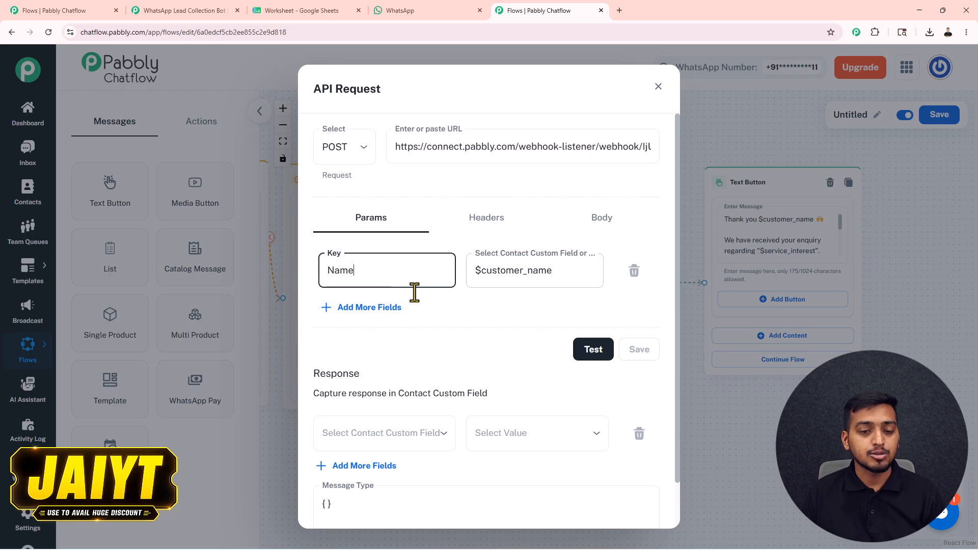
pyautogui.click(371, 308)
pyautogui.click(519, 323)
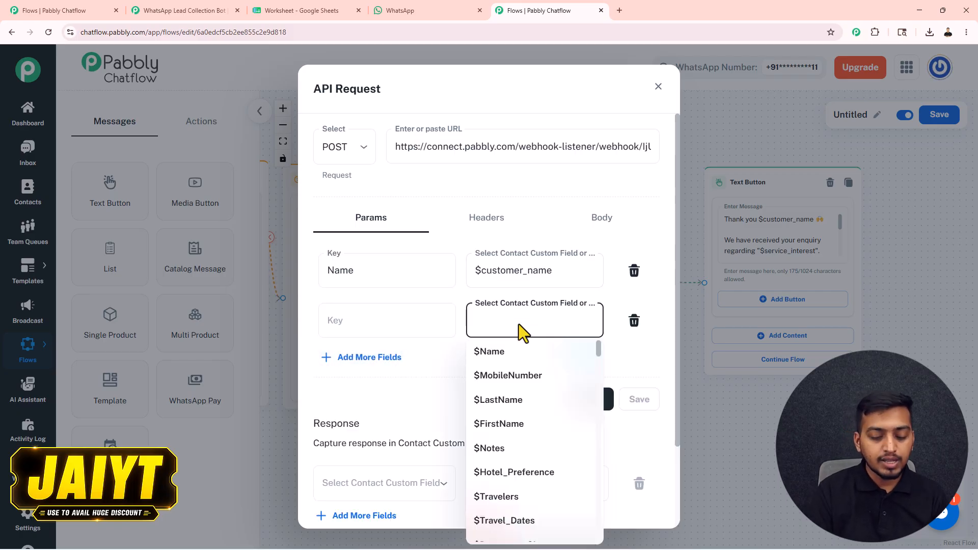
pyautogui.write('phone')
pyautogui.click(524, 353)
pyautogui.click(347, 324)
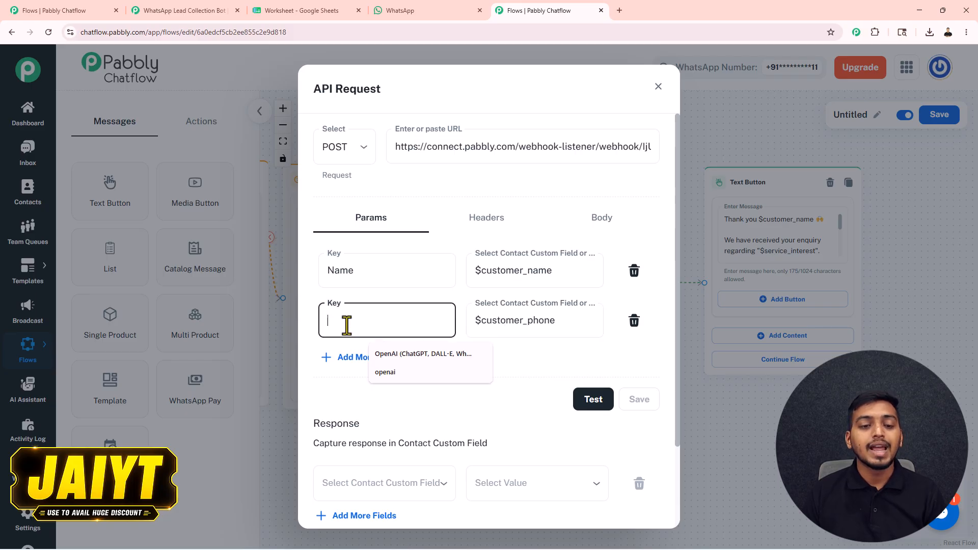
pyautogui.write('Phone')
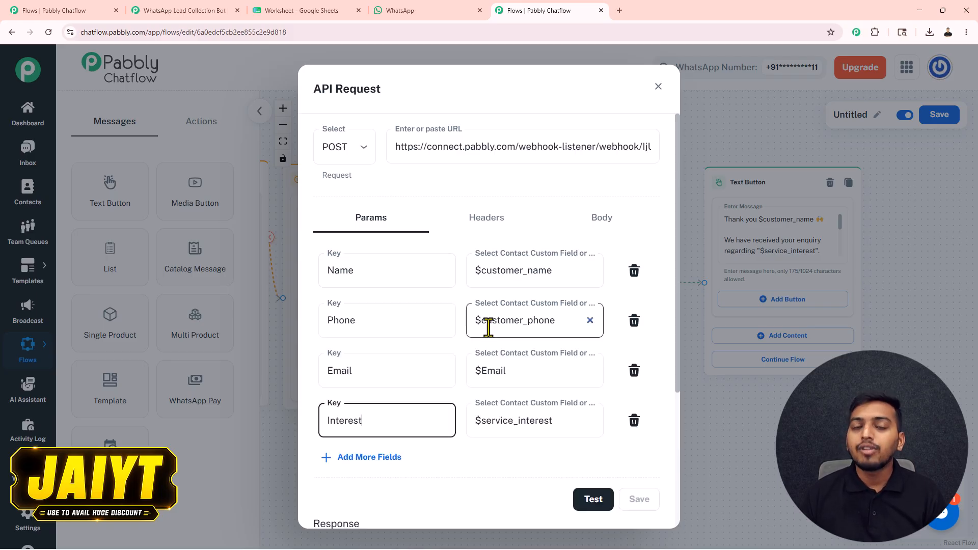
# Test the API Request with a sample customer name, close it, and save the flow
pyautogui.click(593, 500)
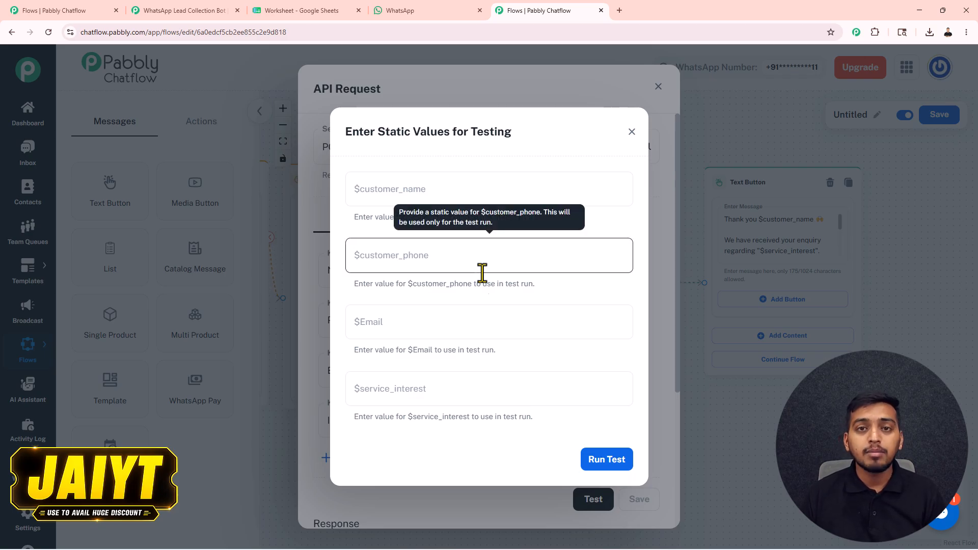
pyautogui.click(383, 198)
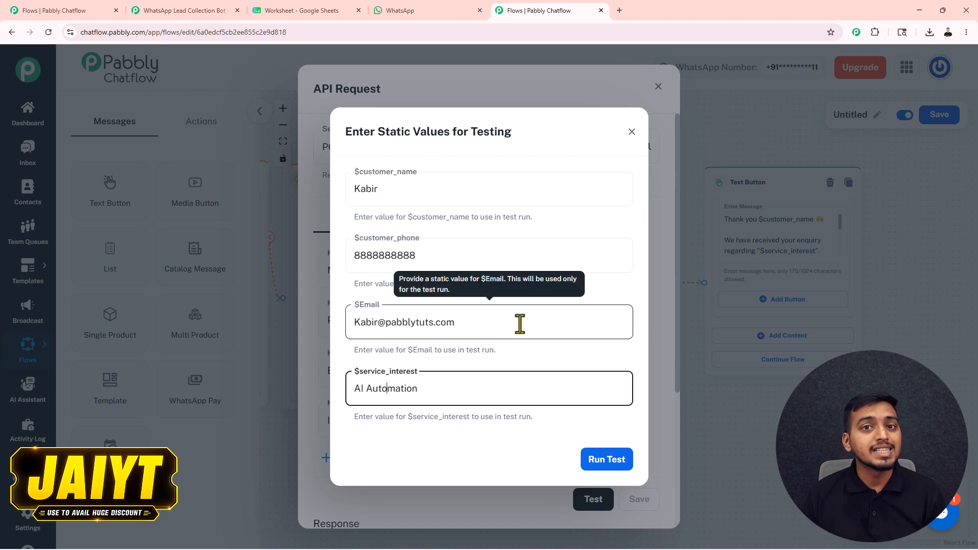
pyautogui.click(602, 463)
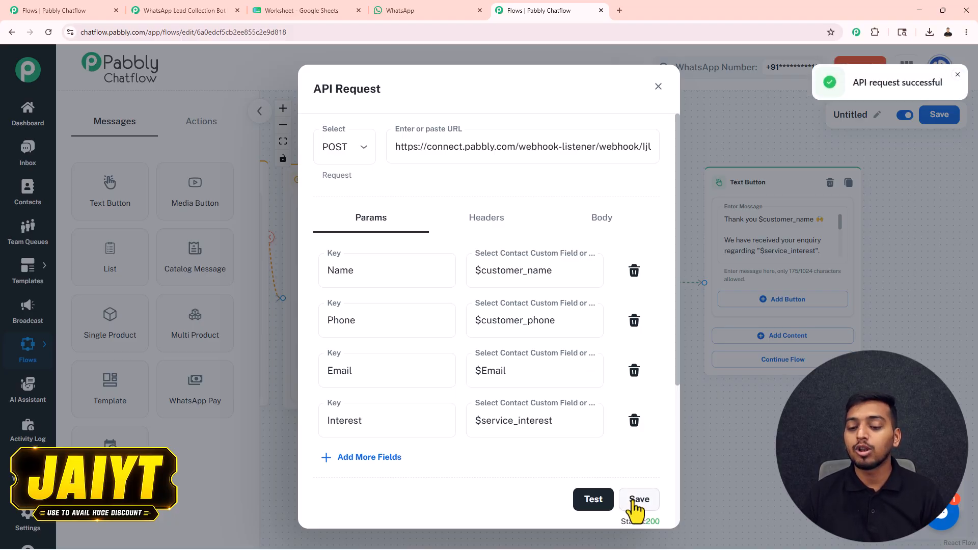
pyautogui.click(658, 87)
pyautogui.click(934, 116)
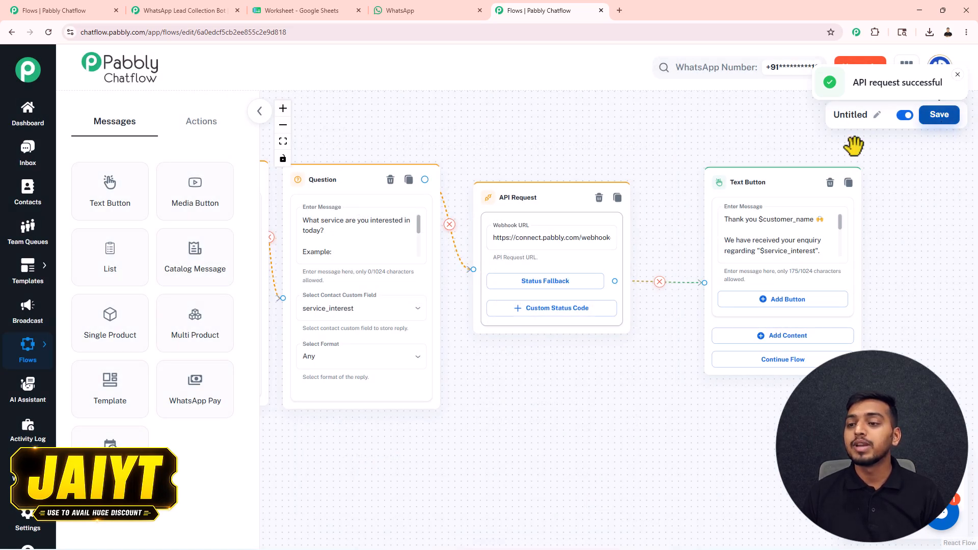
# Zoom out, collapse the message palette, and pan until the Trigger node shows
pyautogui.scroll(-1, 570, 146)
pyautogui.scroll(-4, 569, 146)
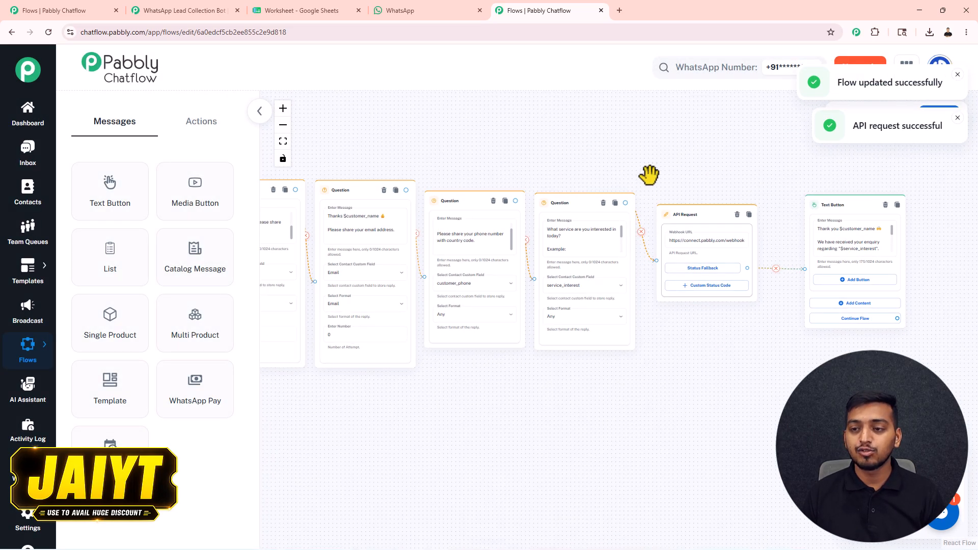
pyautogui.moveTo(582, 164); pyautogui.dragTo(597, 163)
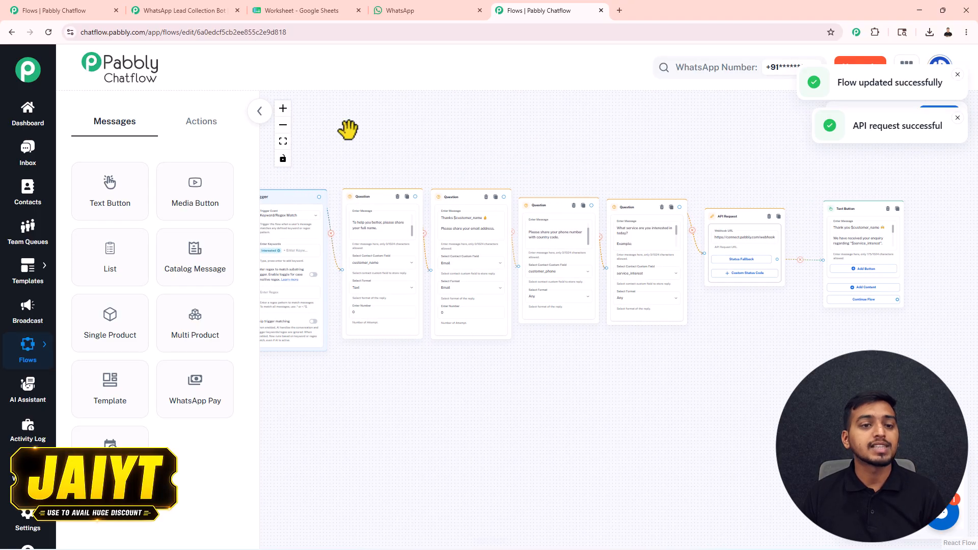
pyautogui.click(259, 112)
pyautogui.moveTo(284, 122); pyautogui.dragTo(406, 113)
pyautogui.scroll(2, 430, 122)
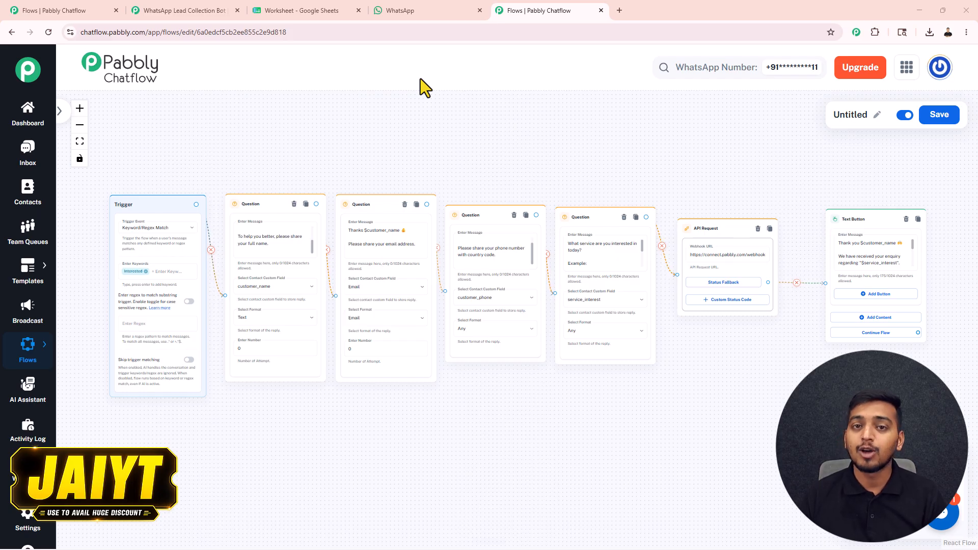
# Refresh the trigger's captured responses, select Response C, expand its fields, and close setup
pyautogui.click(188, 10)
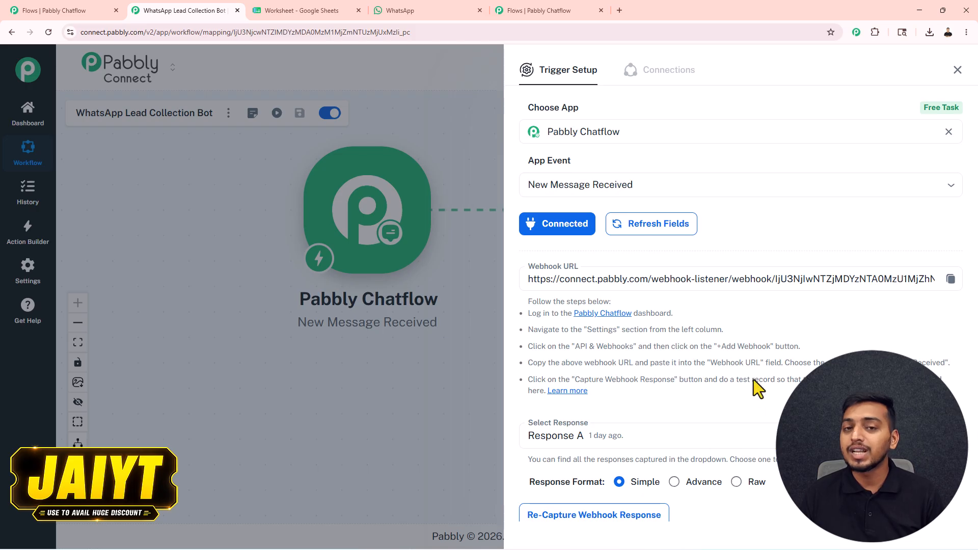
pyautogui.scroll(-2, 747, 367)
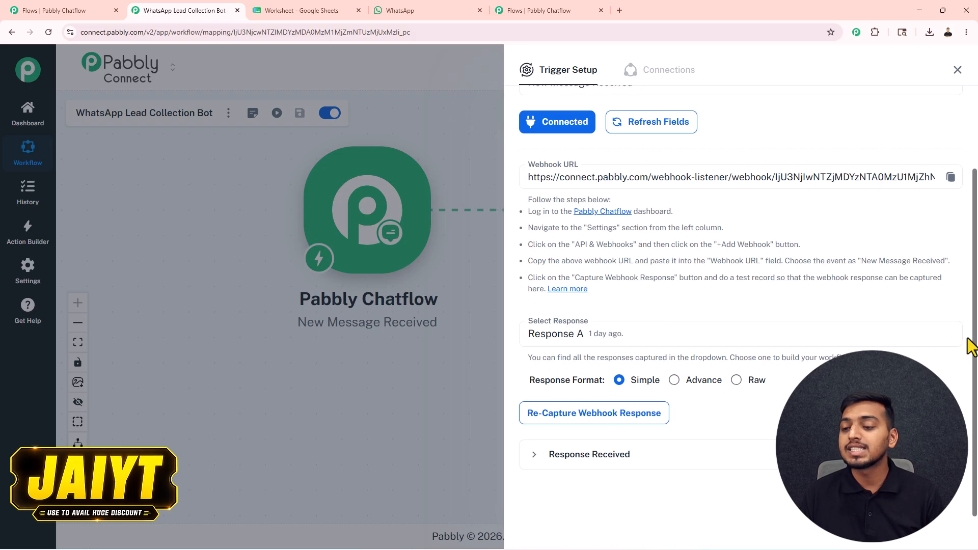
pyautogui.click(945, 336)
pyautogui.click(677, 334)
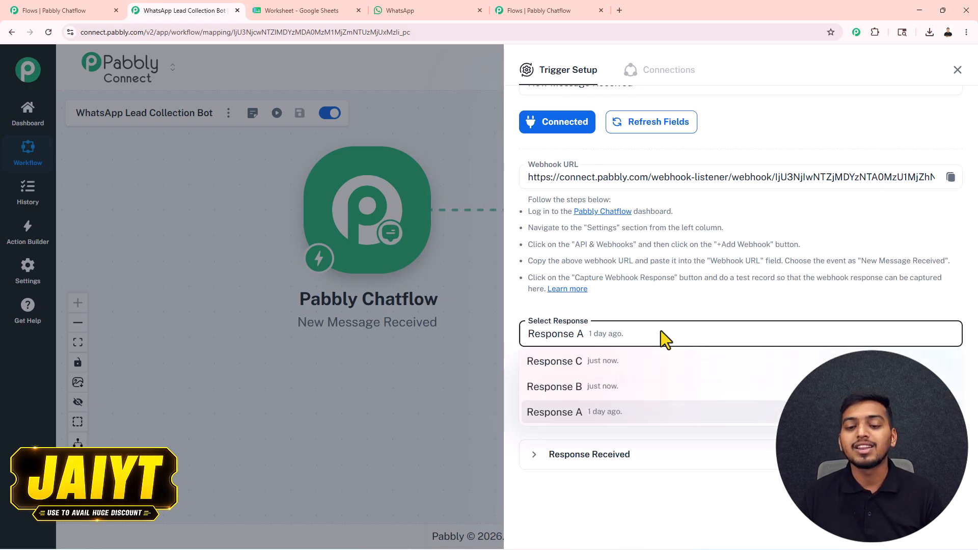
pyautogui.click(606, 362)
pyautogui.click(622, 461)
pyautogui.scroll(-4, 725, 369)
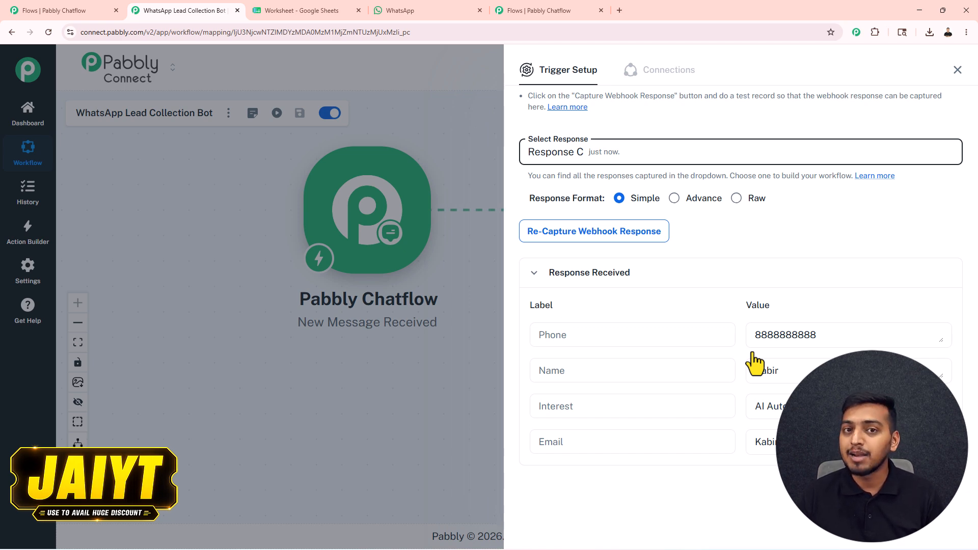
pyautogui.click(957, 70)
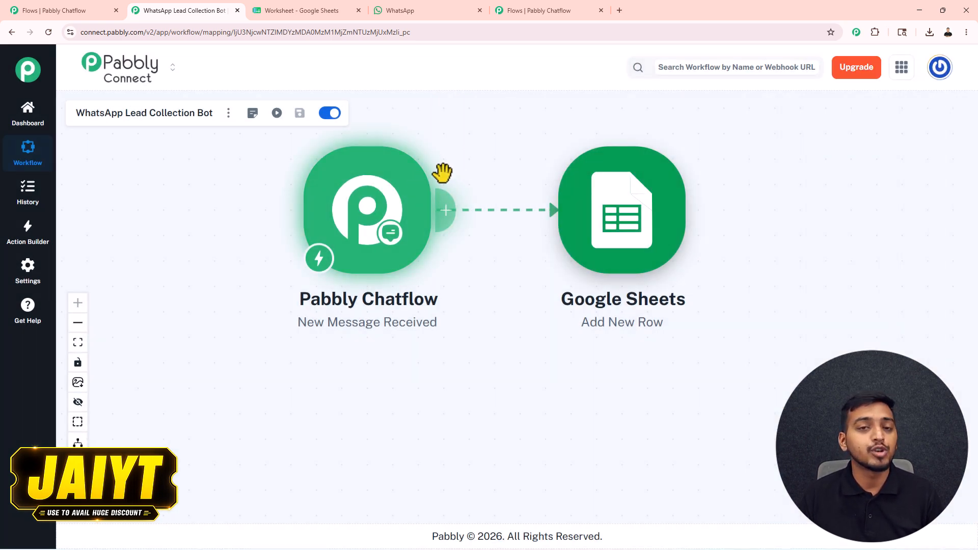
# Start adding an action after the Chatflow trigger, then dismiss the app chooser
pyautogui.moveTo(461, 157); pyautogui.dragTo(504, 164)
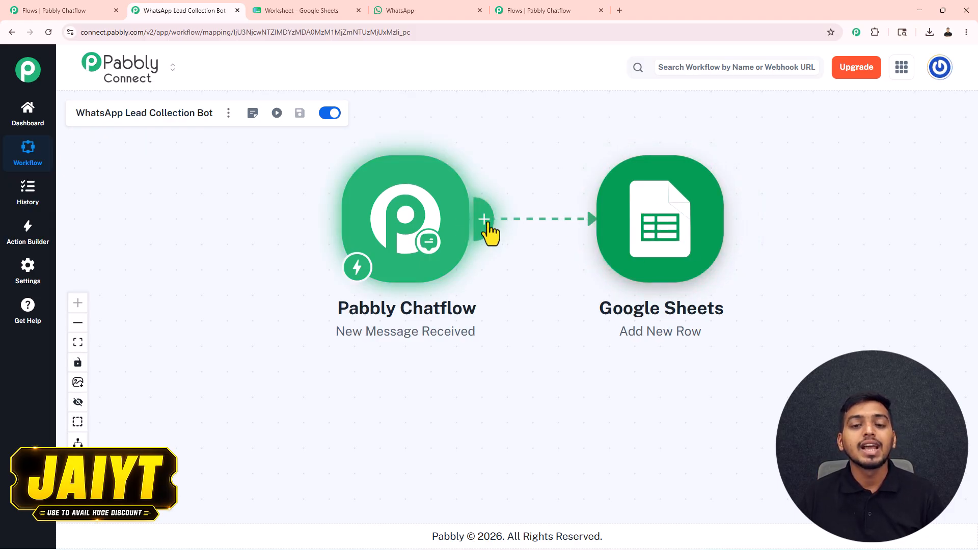
pyautogui.click(484, 224)
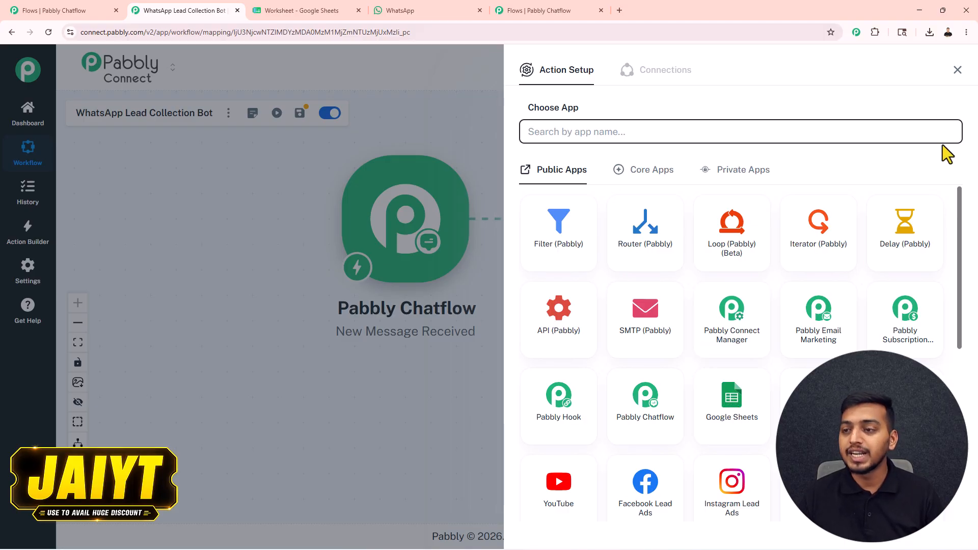
pyautogui.click(956, 70)
# Confirm the Google Sheets step uses Add New Row on Sales Data Tracking, then view the spreadsheet
pyautogui.click(639, 247)
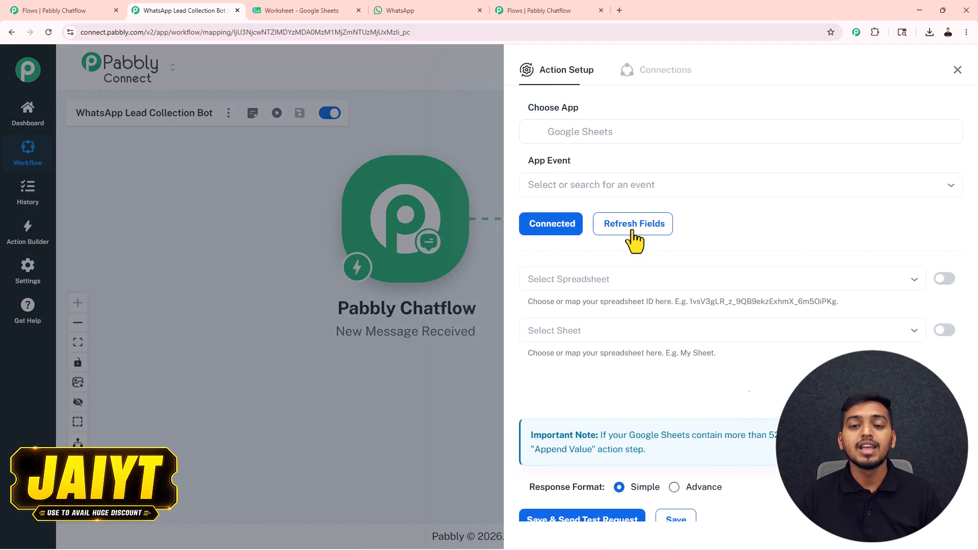
pyautogui.click(560, 185)
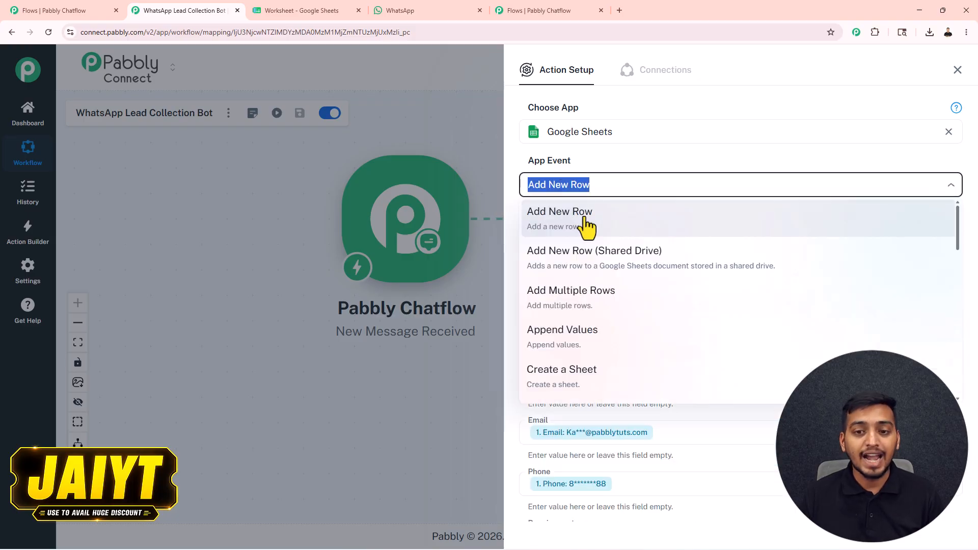
pyautogui.click(570, 224)
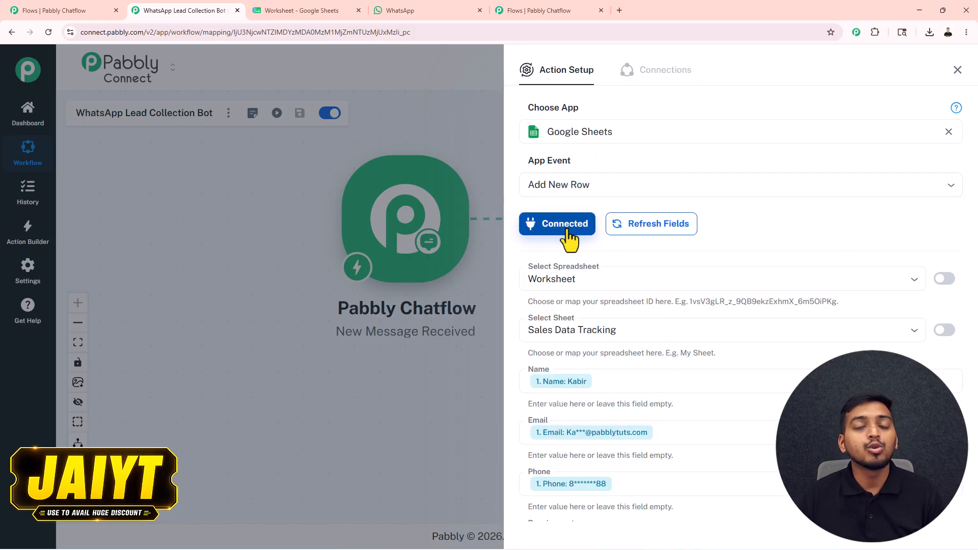
pyautogui.scroll(-3, 580, 204)
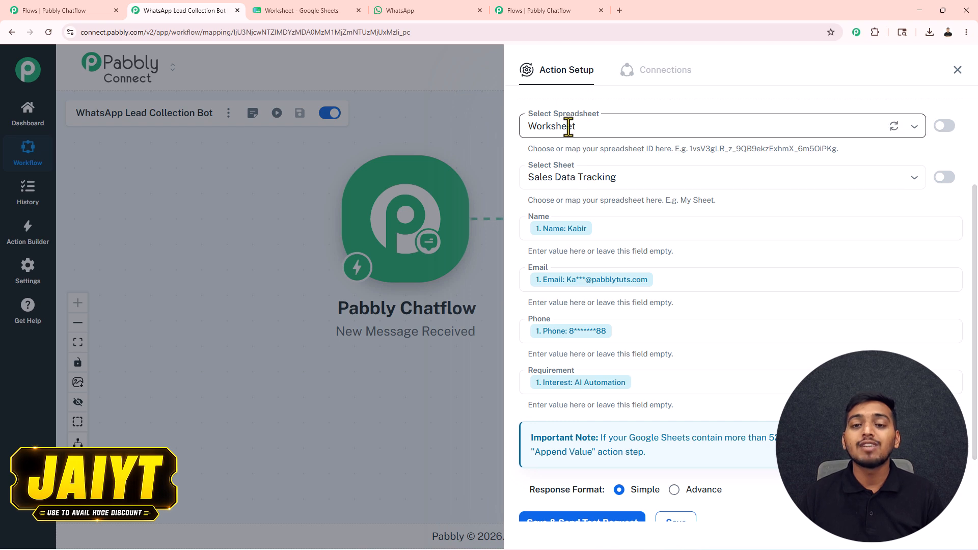
pyautogui.click(587, 173)
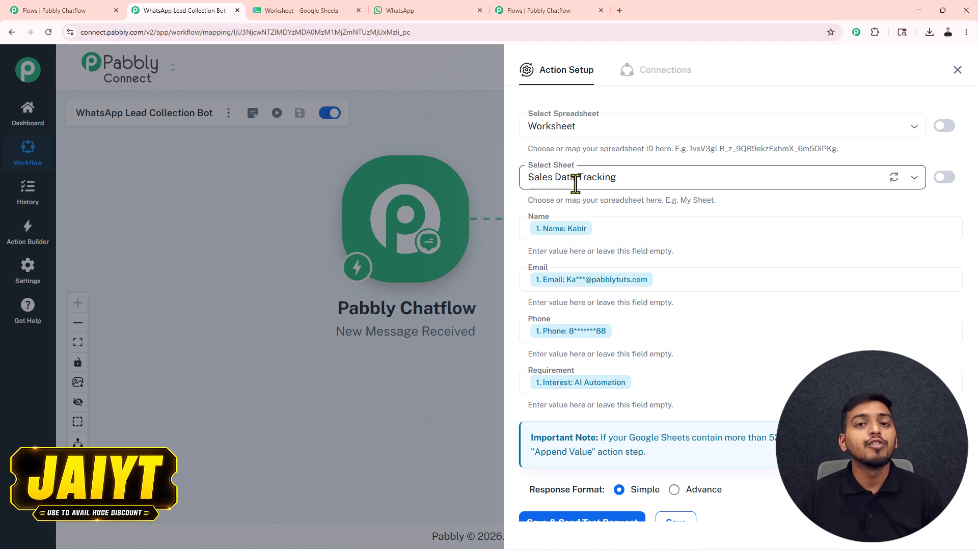
pyautogui.click(308, 10)
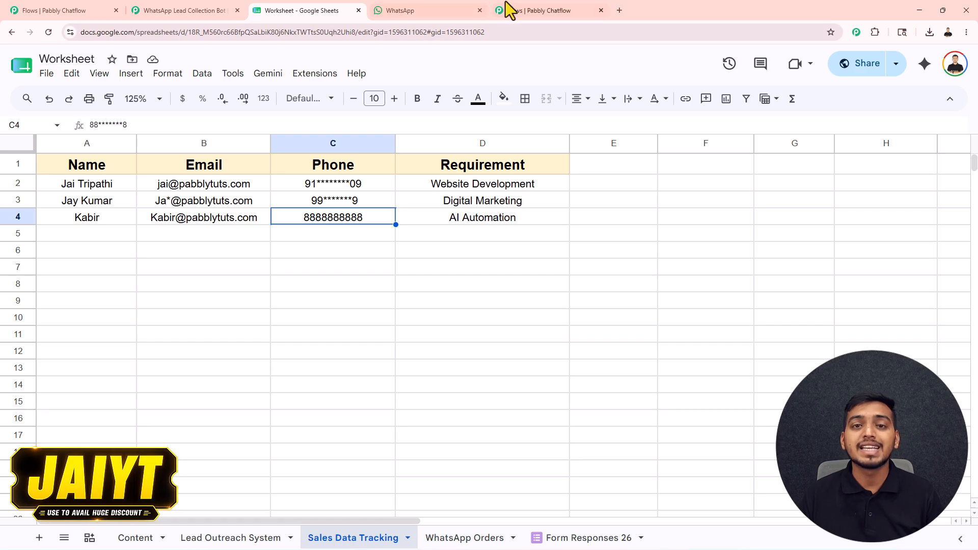
# Go back to the Google Sheets Add New Row action setup in Pabbly Connect
pyautogui.click(173, 10)
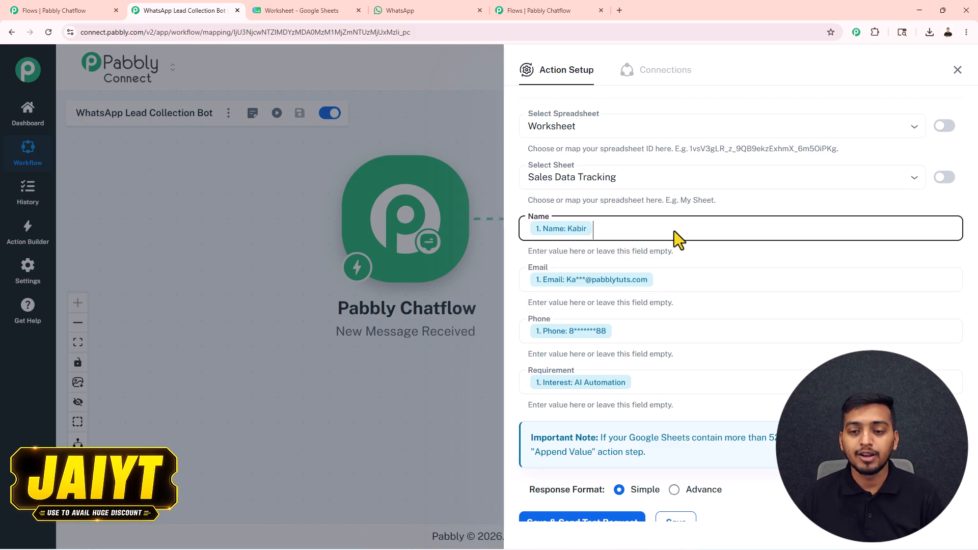
# Map the trigger's Name field into the Add New Row step, removing the duplicate mapping
pyautogui.write('/')
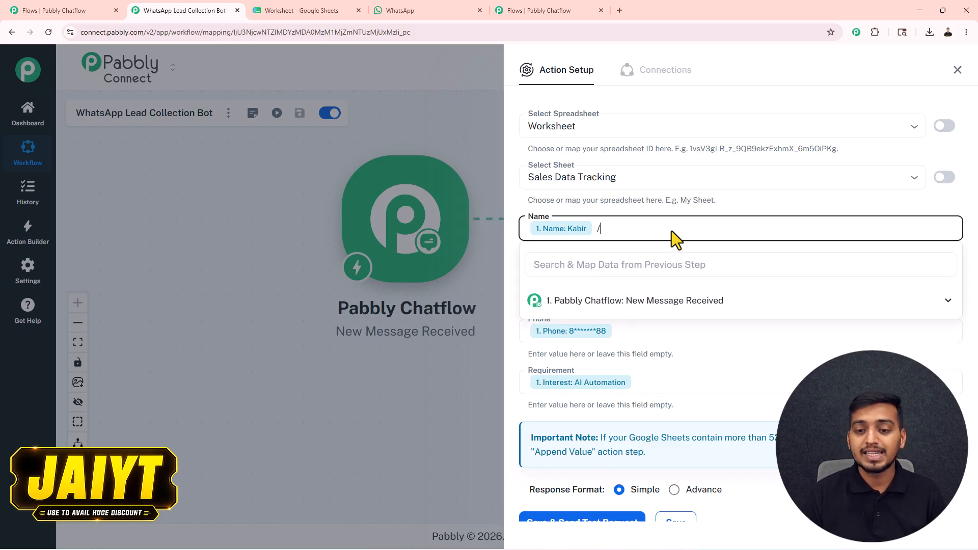
pyautogui.click(661, 305)
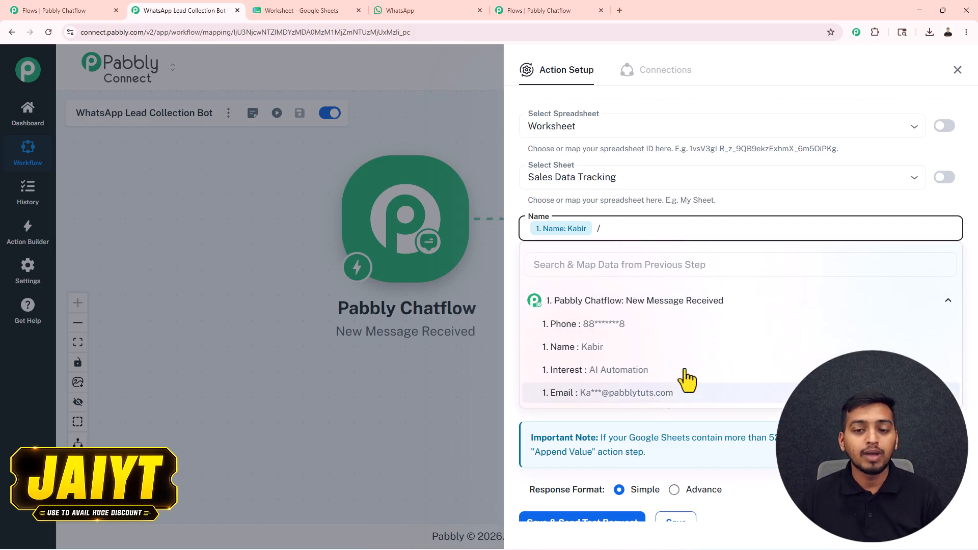
pyautogui.click(604, 347)
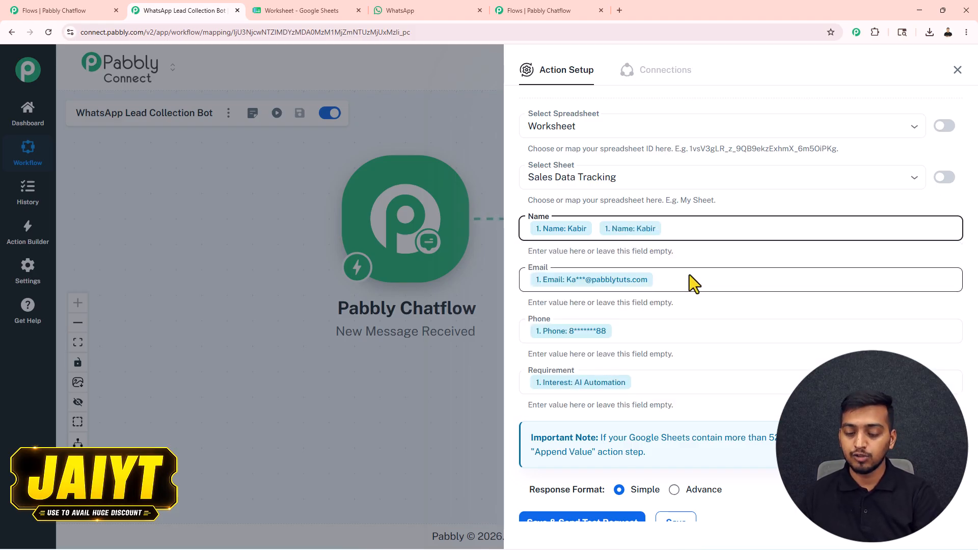
pyautogui.press('BackSpace')
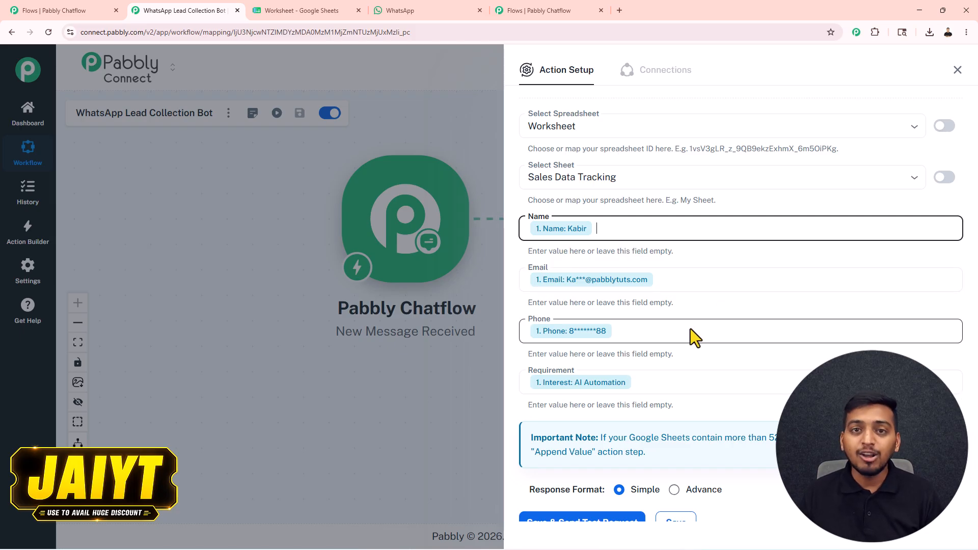
# Save the step, send the test request, and check row 5 in the Google Sheet
pyautogui.scroll(-2, 690, 333)
pyautogui.click(585, 437)
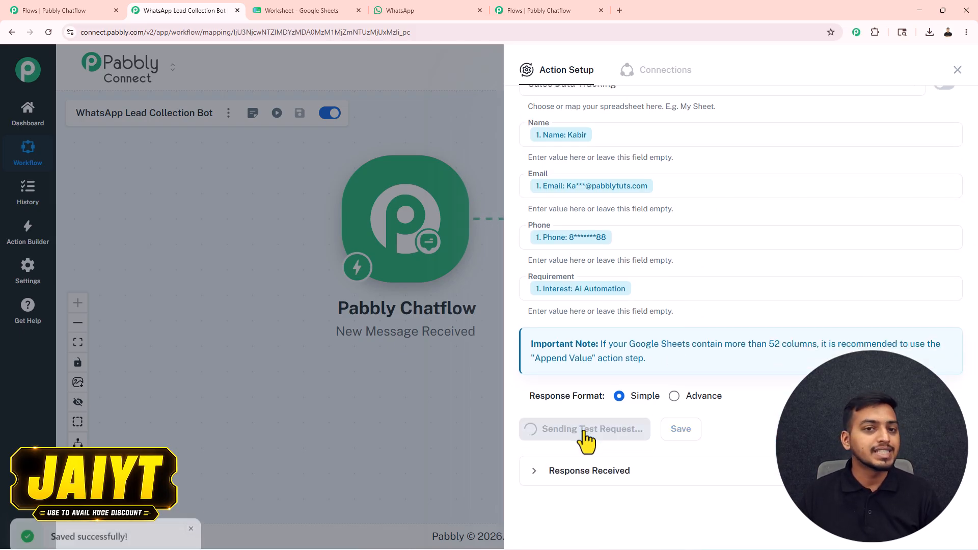
pyautogui.scroll(-6, 738, 421)
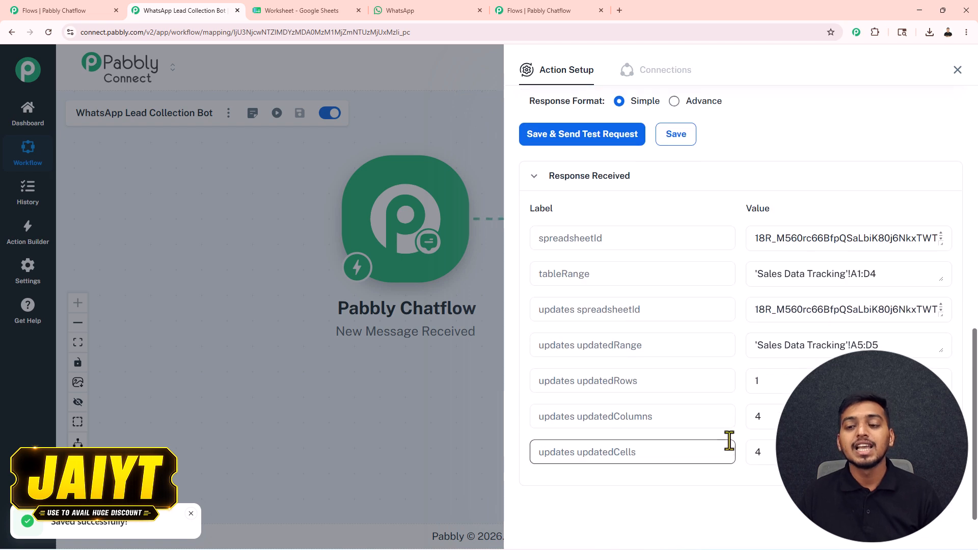
pyautogui.click(338, 11)
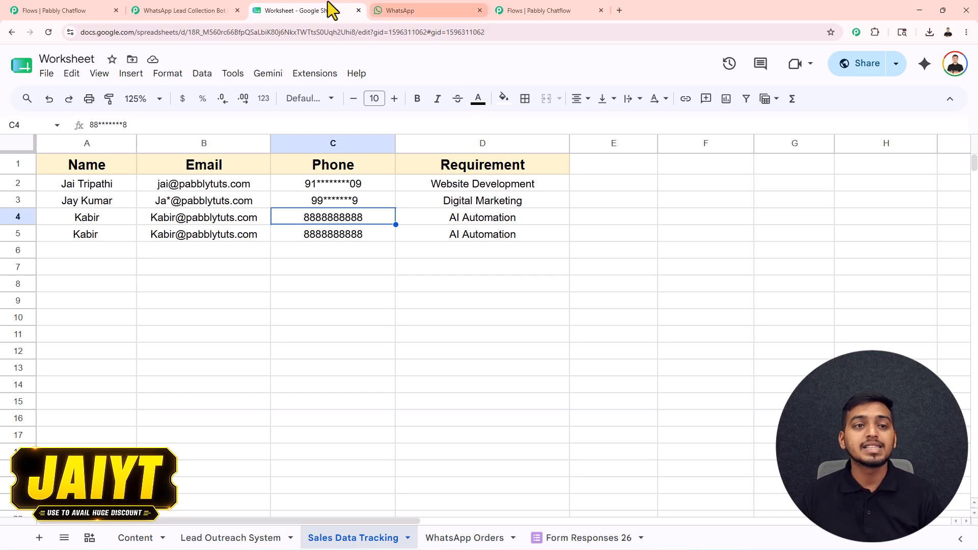
pyautogui.click(171, 13)
# Close Action Setup and return to the Chatflow editor showing the Interested trigger through the thank-you message
pyautogui.click(957, 72)
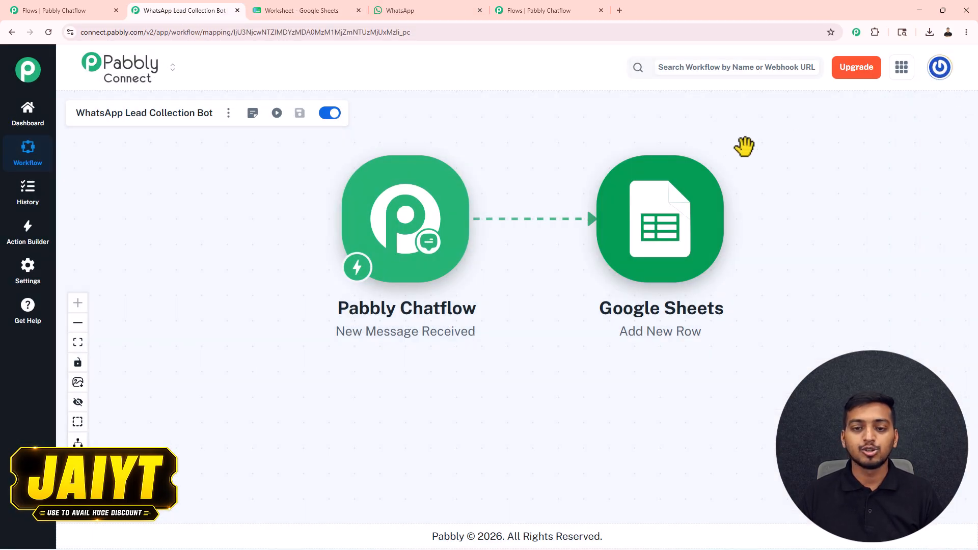
pyautogui.click(510, 11)
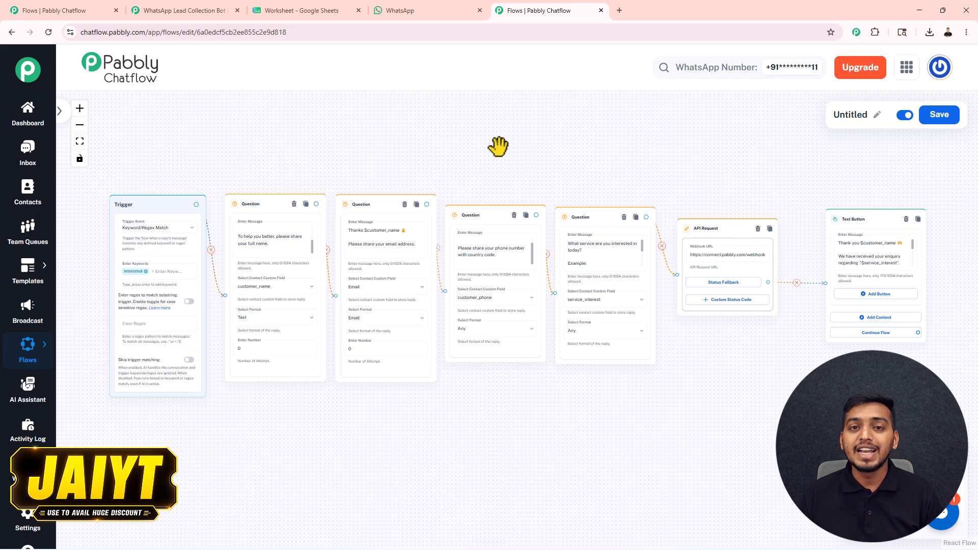